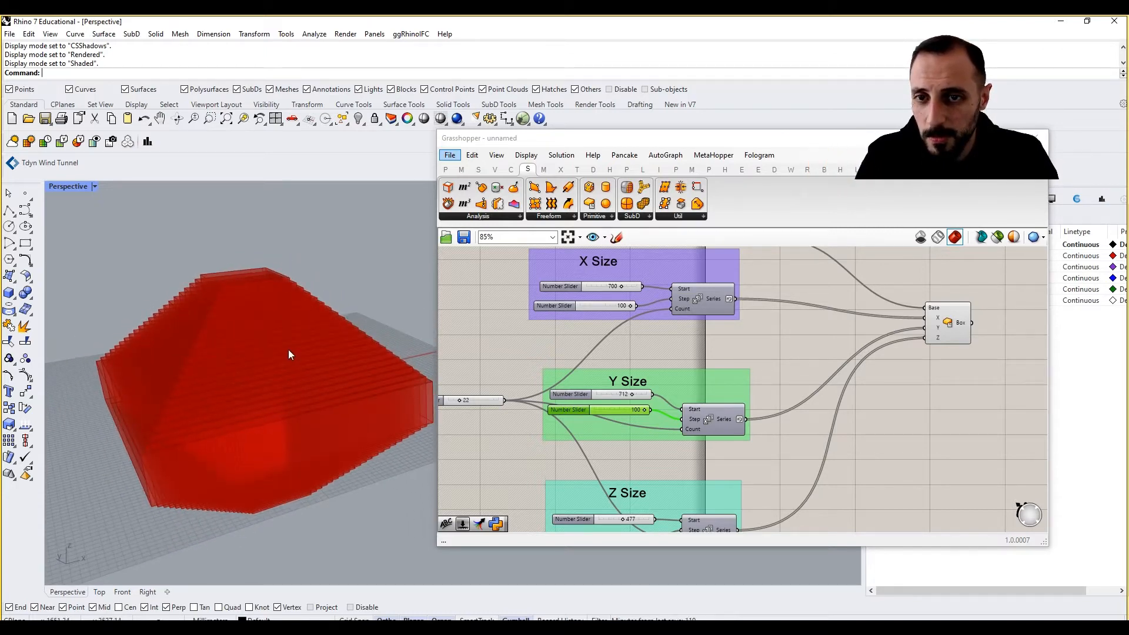
right_click_drag(288, 353, 297, 351)
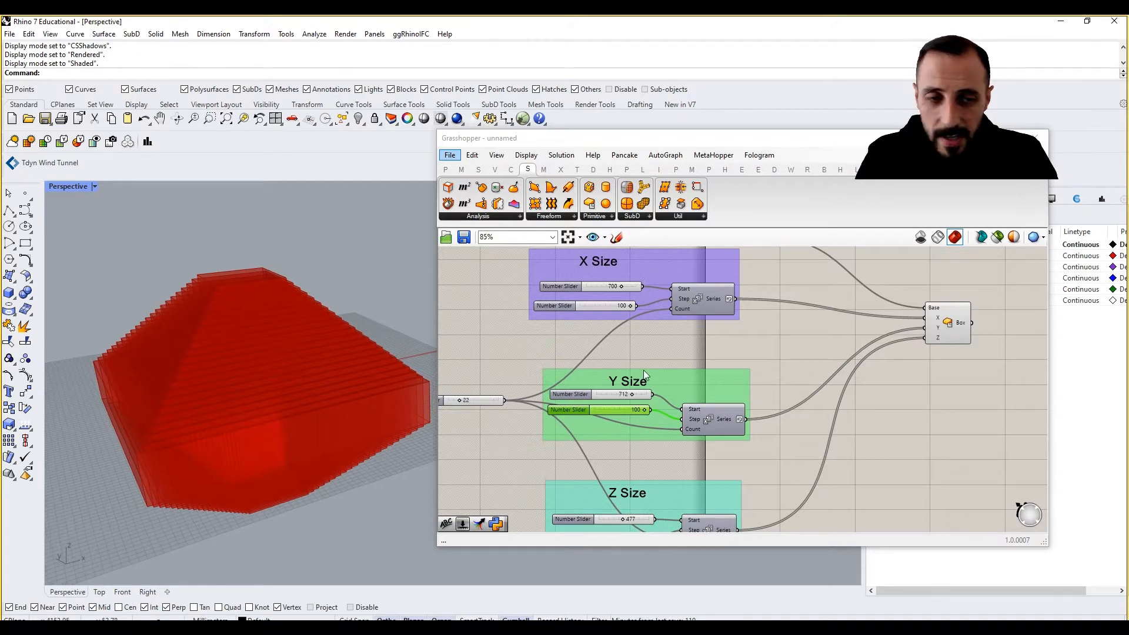
right_click_drag(927, 374, 912, 375)
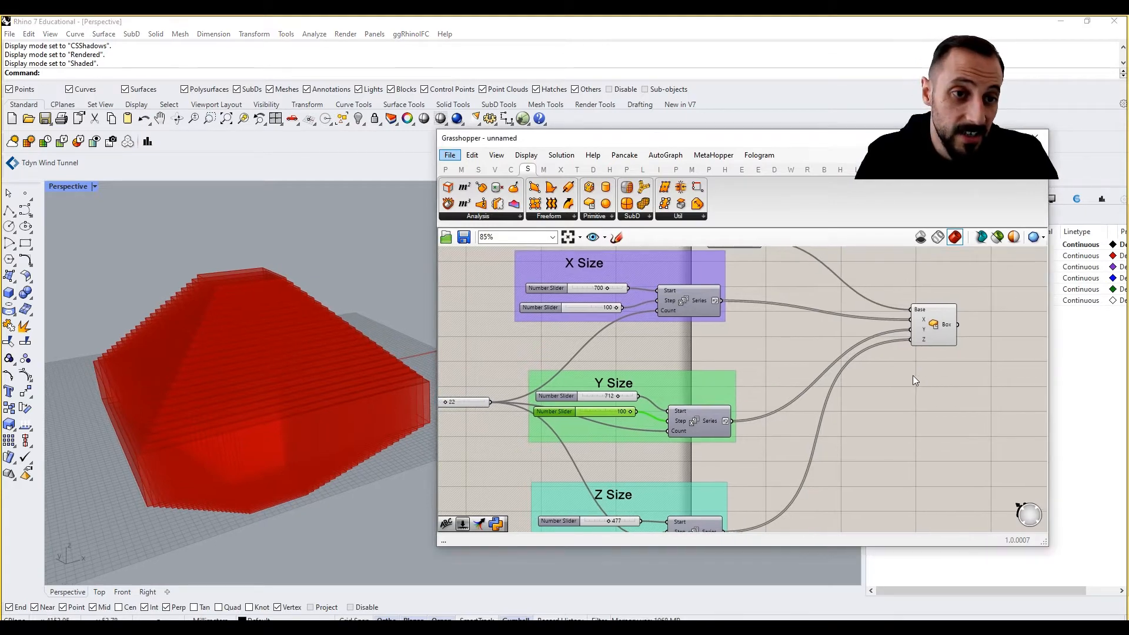
left_click(1035, 237)
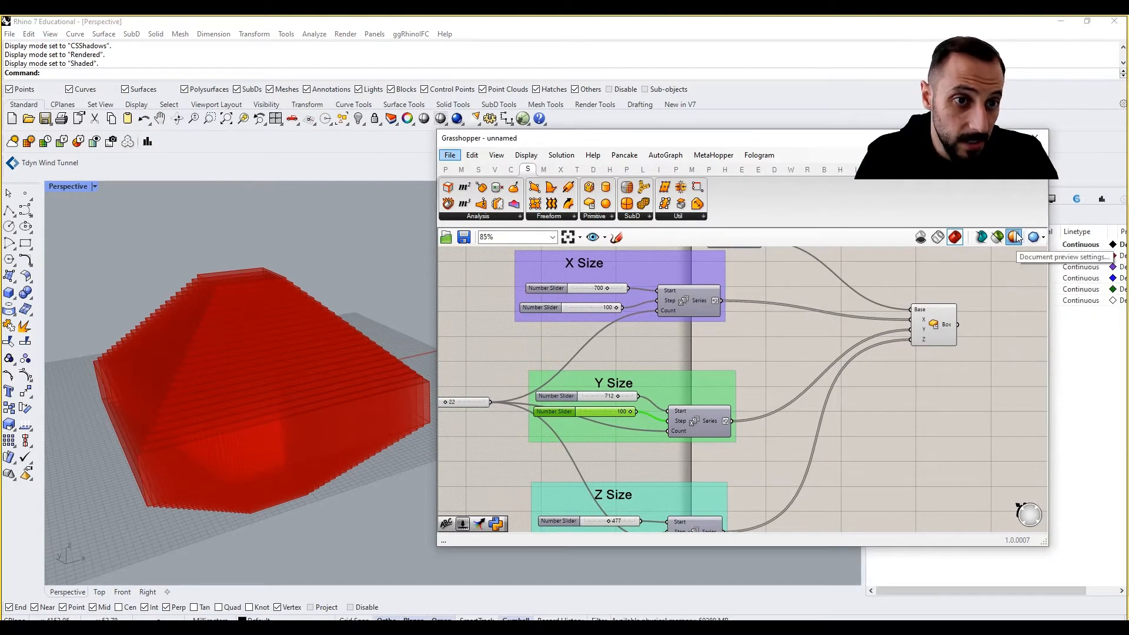
left_click(1015, 238)
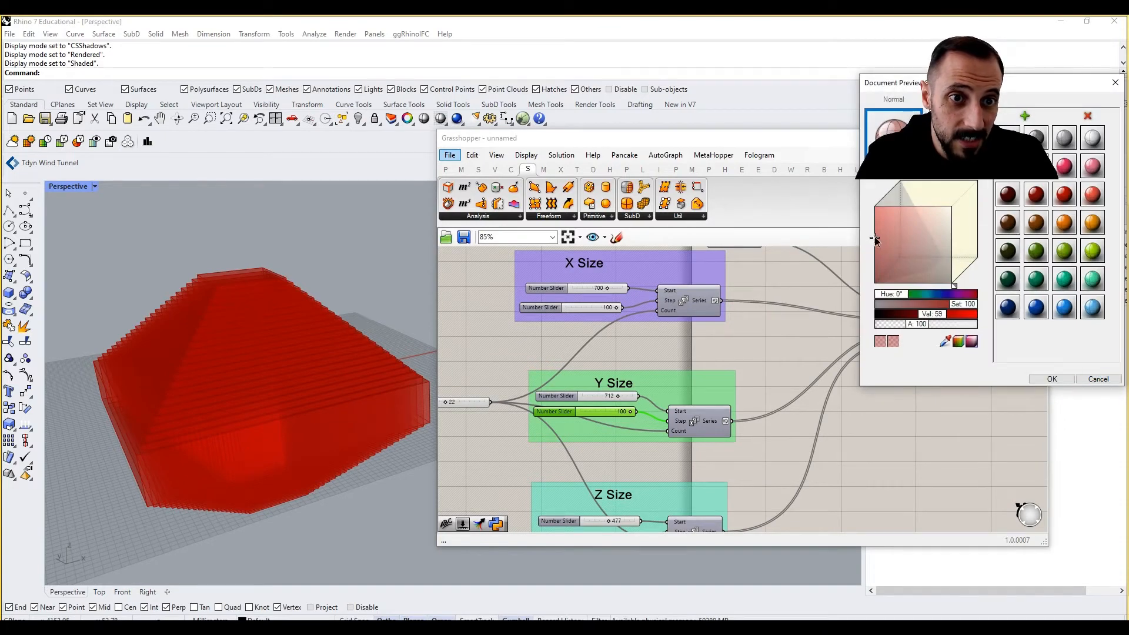
left_click_drag(885, 243, 908, 232)
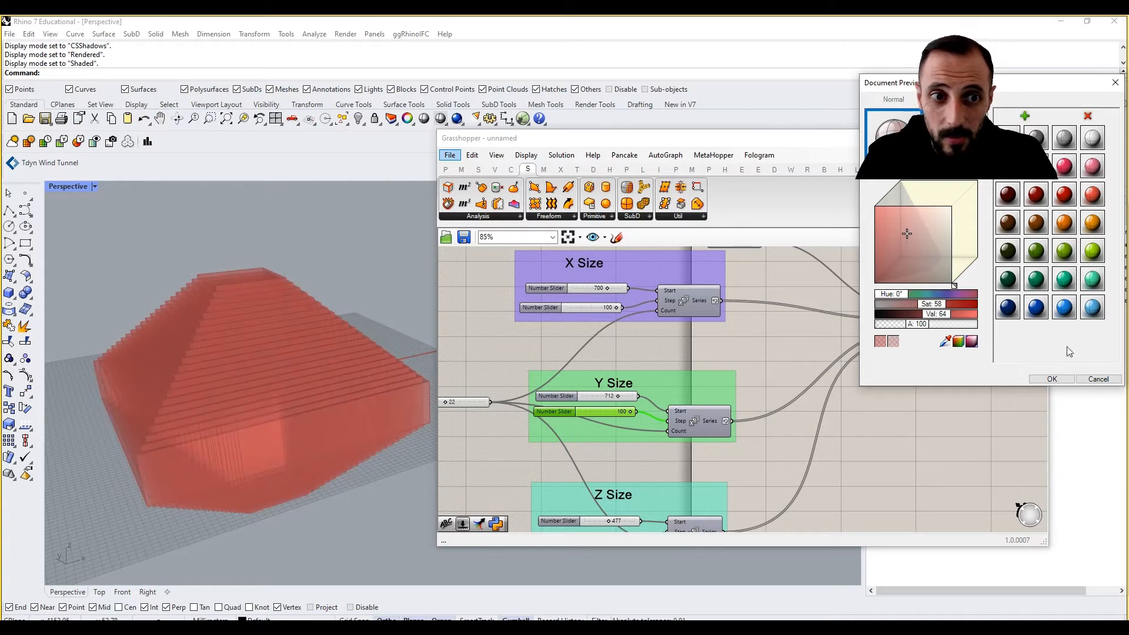
left_click(1098, 379)
Add a Custom Preview component and connect the Box output to its Geometry input
right_click_drag(956, 393, 877, 435)
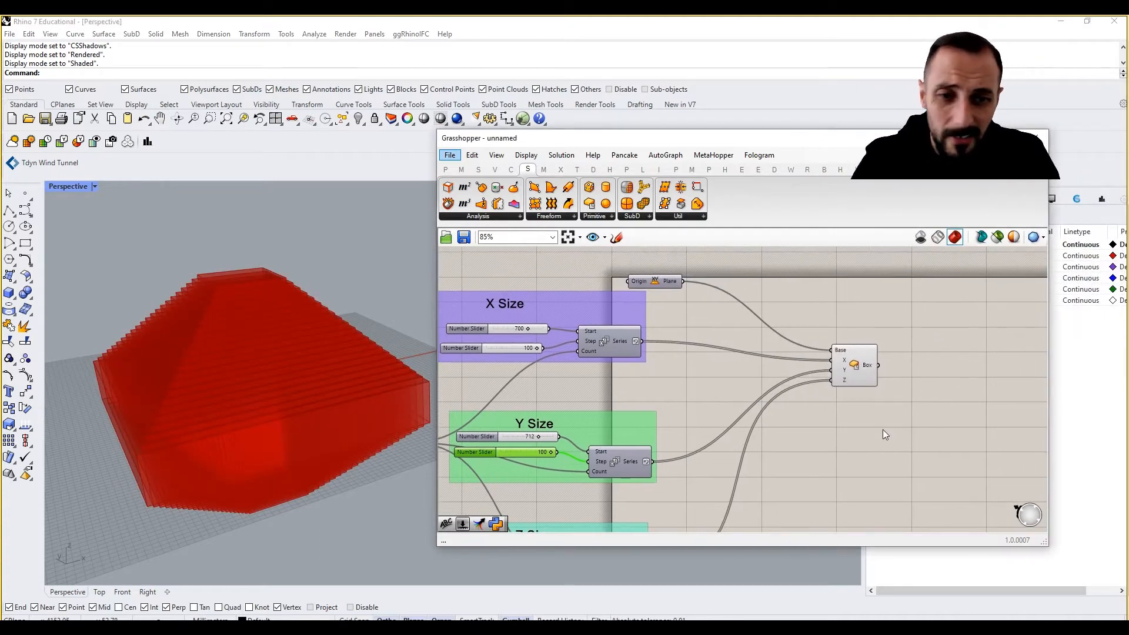
left_click(852, 444)
double_click(876, 446)
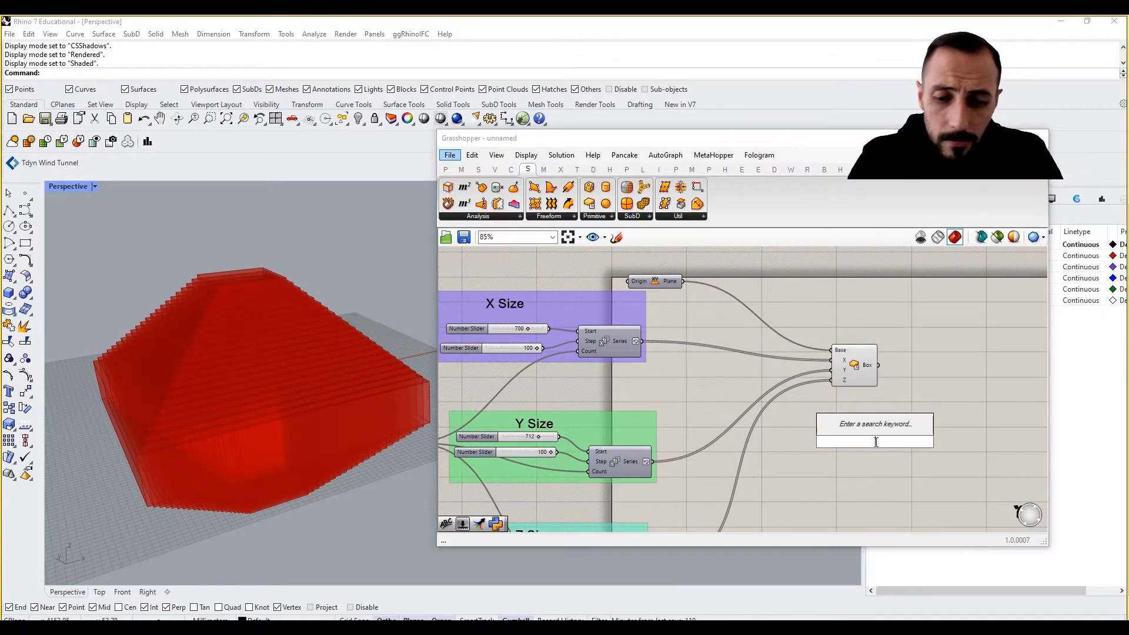
type("pre")
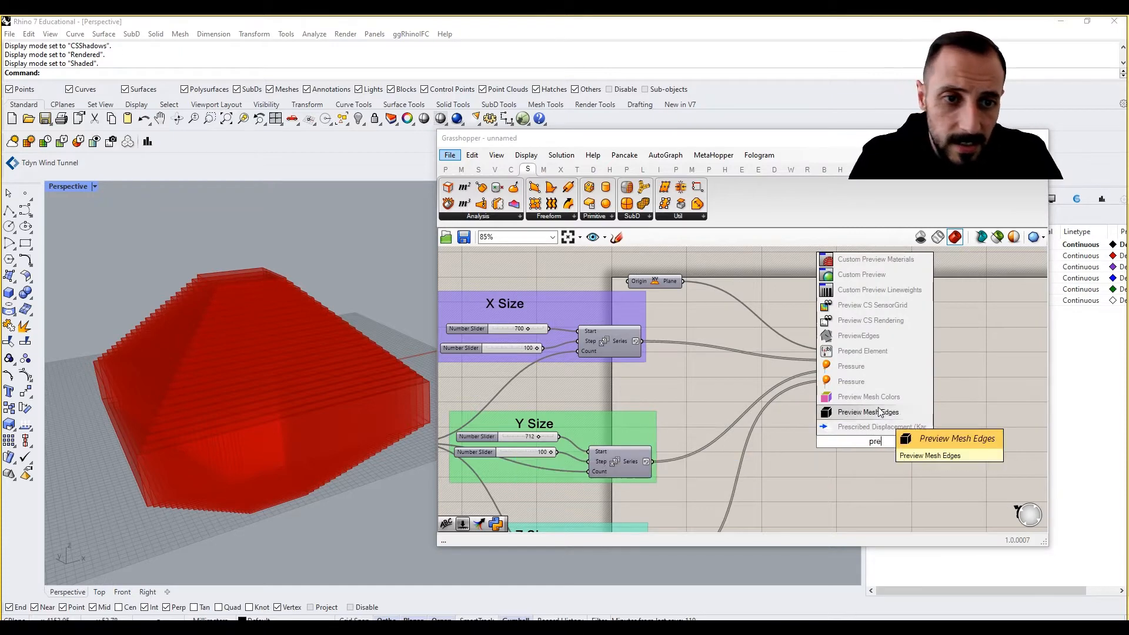
left_click(863, 280)
left_click_drag(876, 447, 876, 365)
left_click(850, 362)
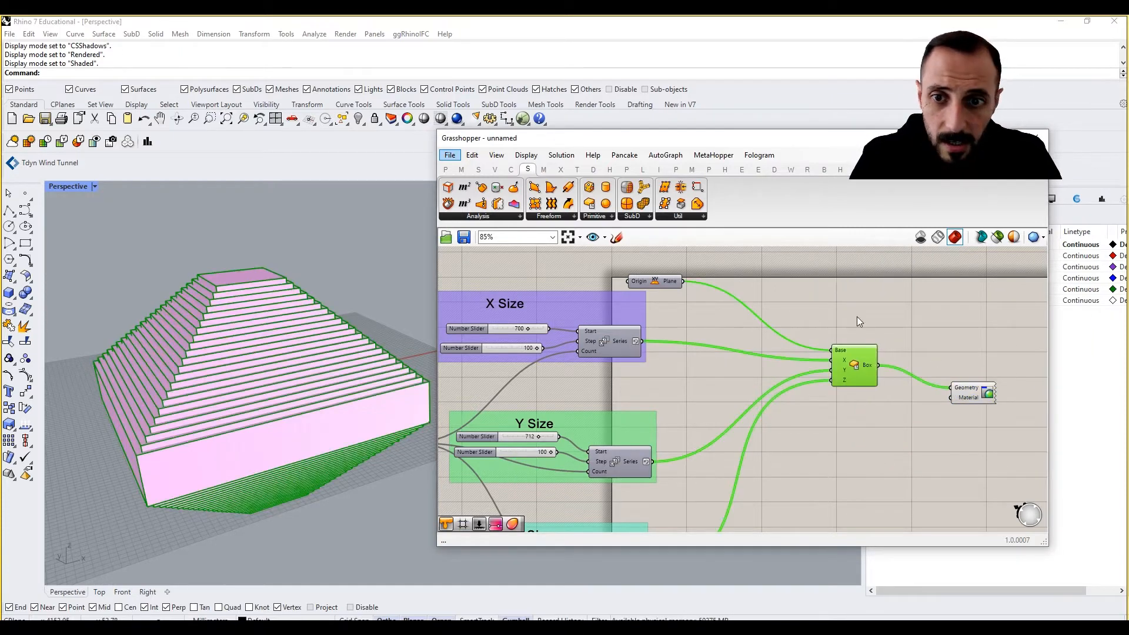
Turn off the Box component's own preview so only the custom preview shows
right_click(856, 307)
left_click(875, 324)
left_click(884, 341)
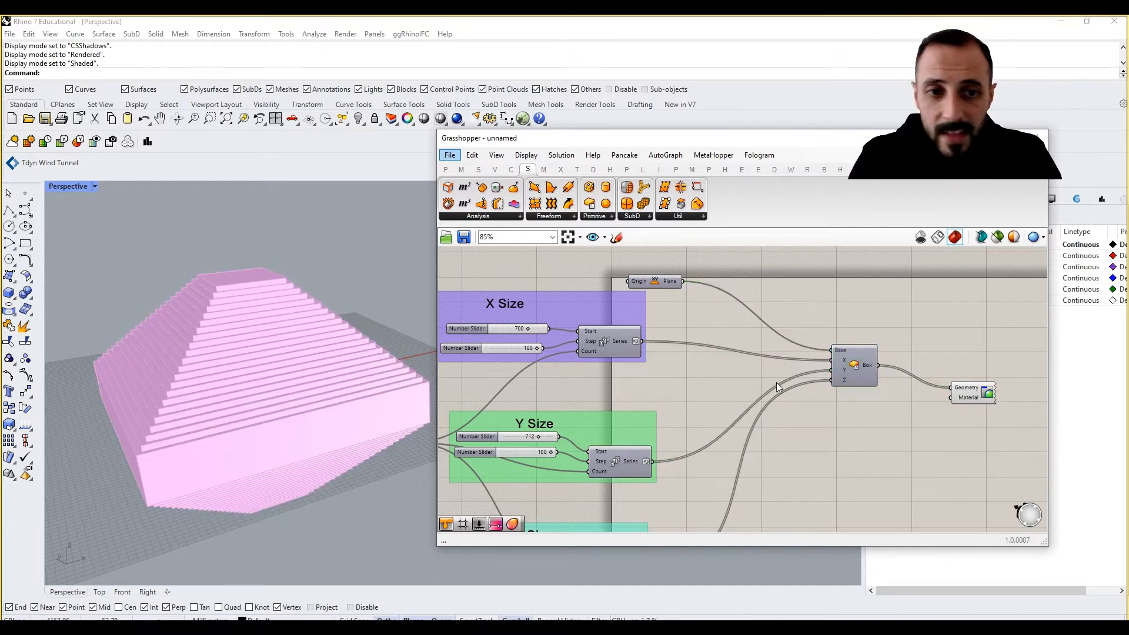
Add a Gradient component to the canvas below the Custom Preview
right_click_drag(967, 407, 976, 388)
left_click_drag(981, 373, 989, 354)
left_click(971, 404)
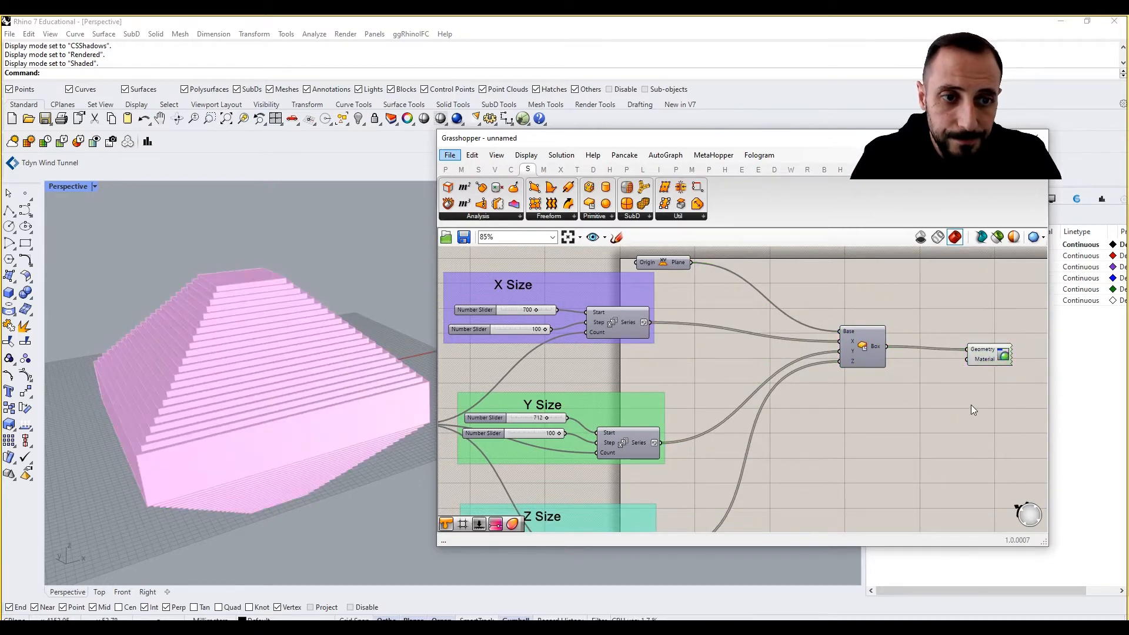
right_click_drag(927, 405, 869, 391)
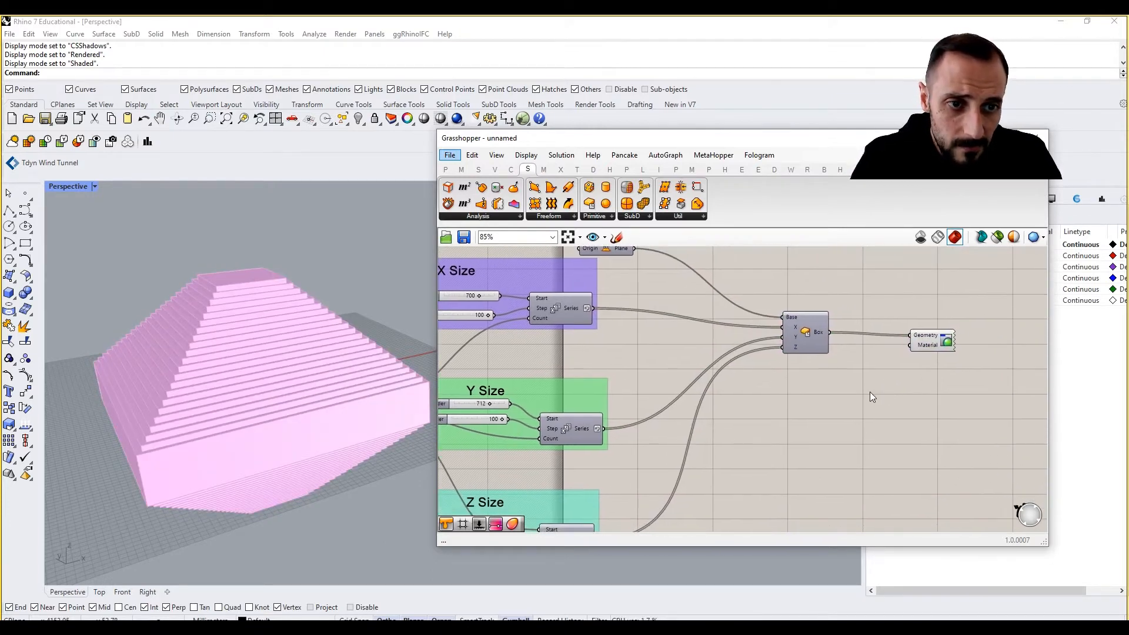
double_click(856, 438)
type("grad")
left_click(847, 425)
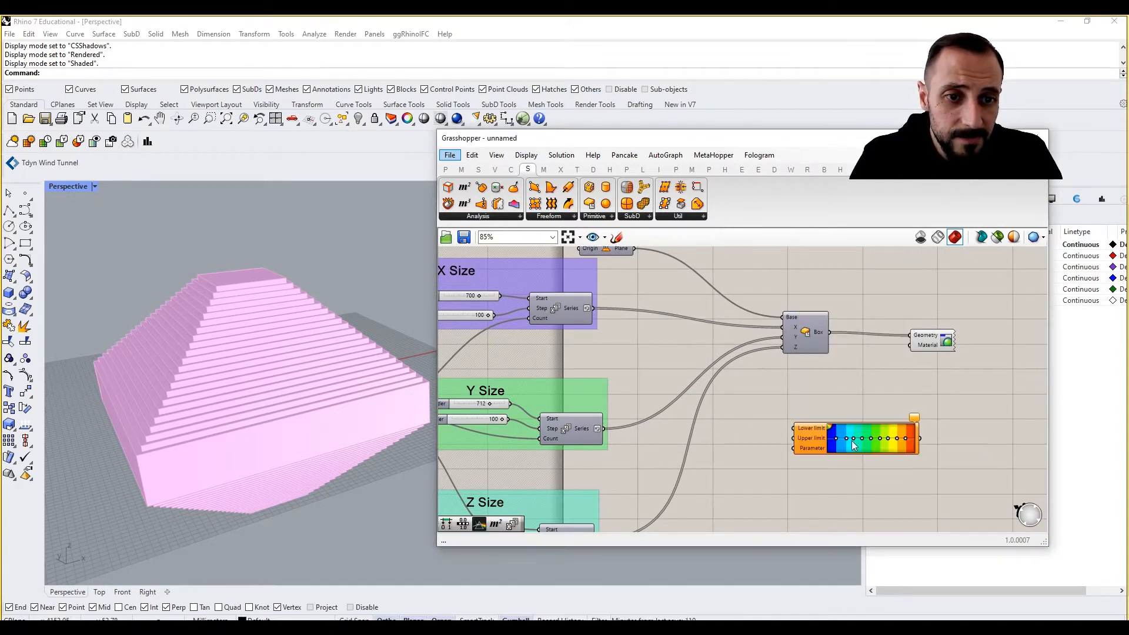
Apply the white-to-black preset to the Gradient and move it beside the Custom Preview
right_click(860, 433)
mouse_move(901, 505)
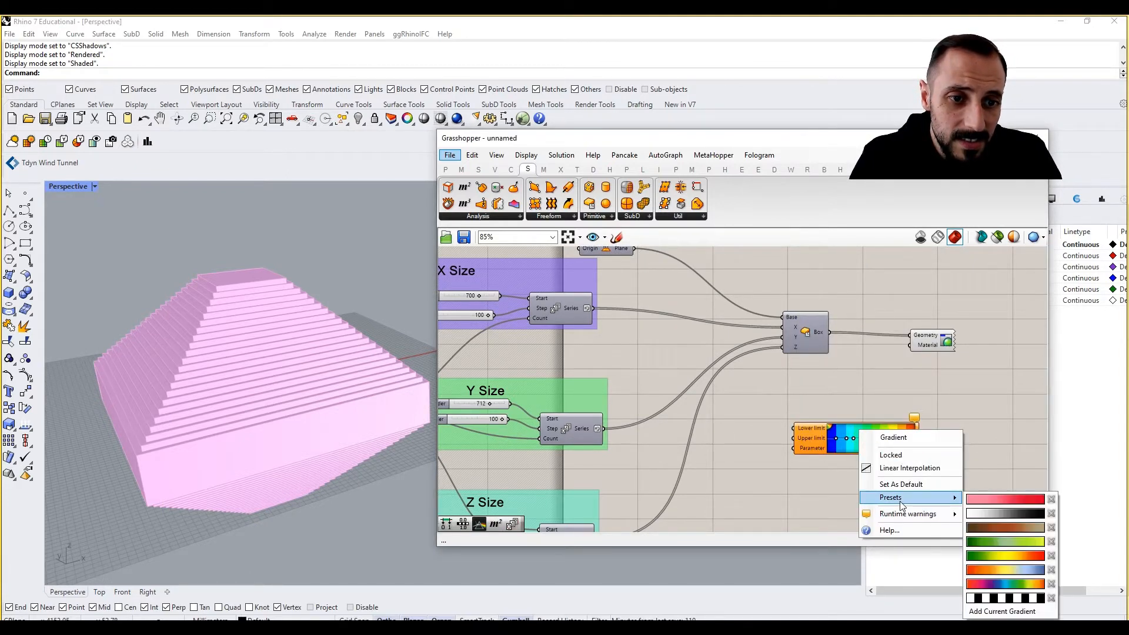
left_click(1002, 513)
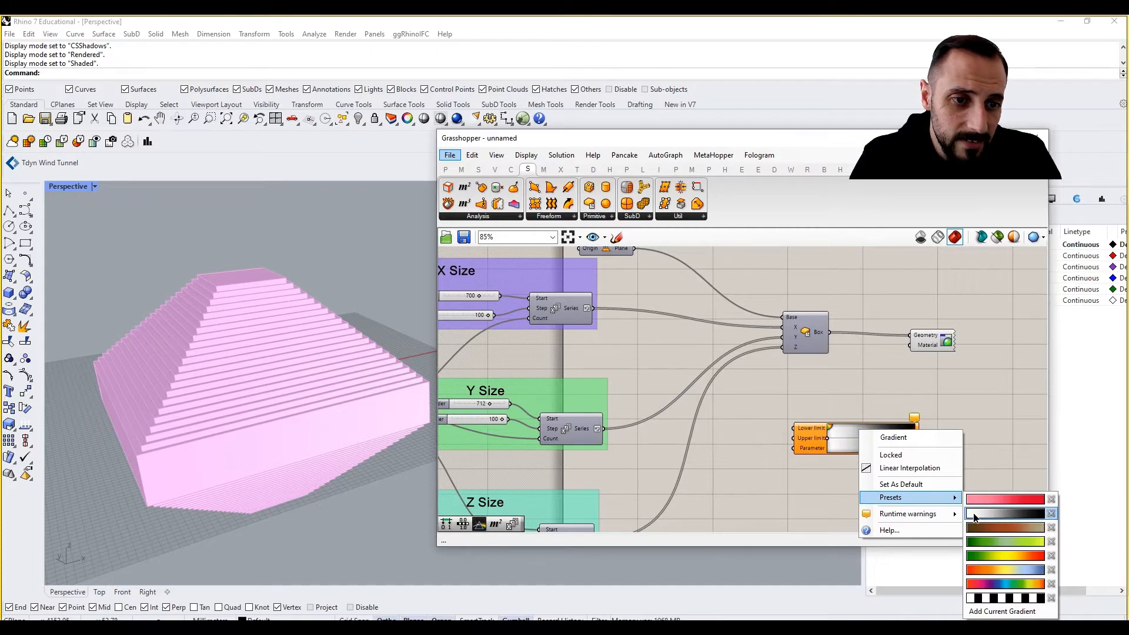
left_click_drag(860, 433, 905, 435)
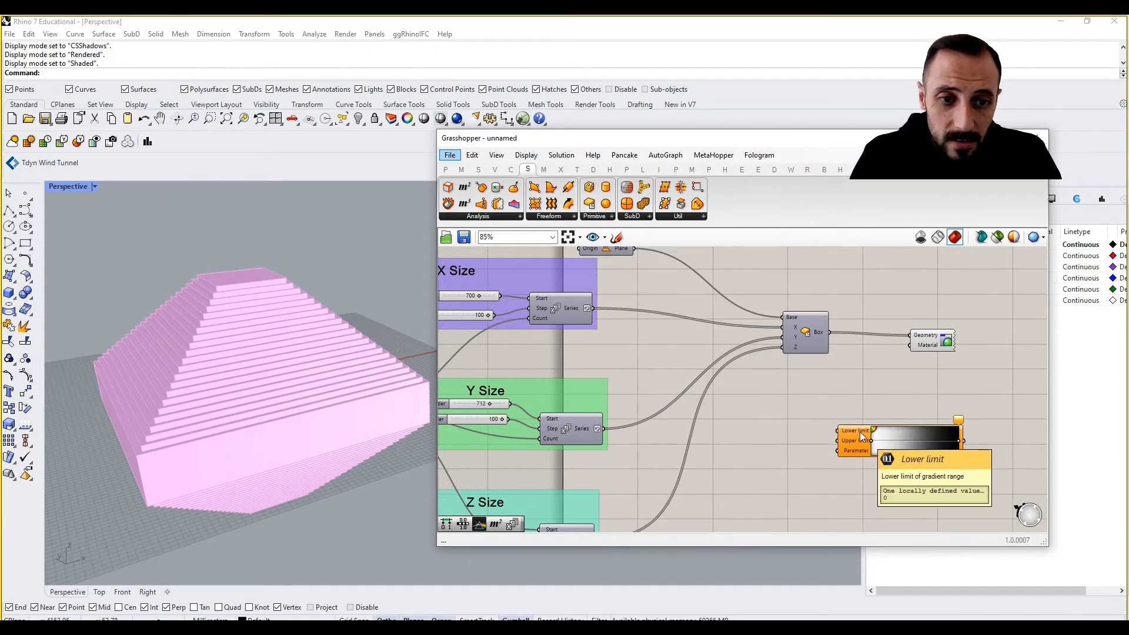
mouse_move(856, 442)
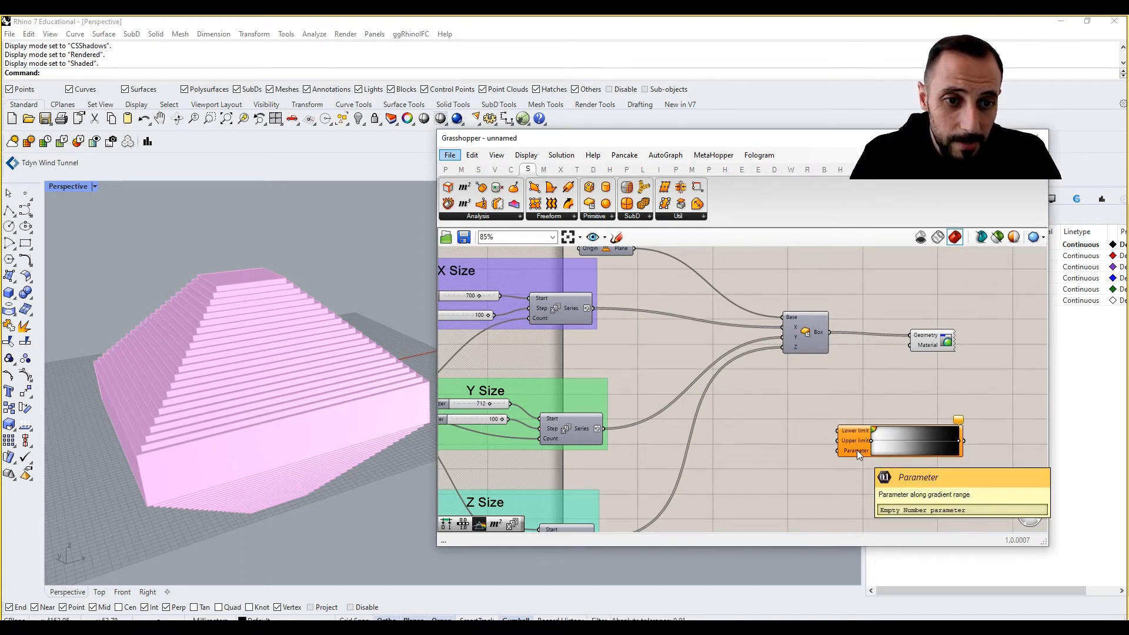
right_click_drag(788, 427, 832, 429)
double_click(832, 456)
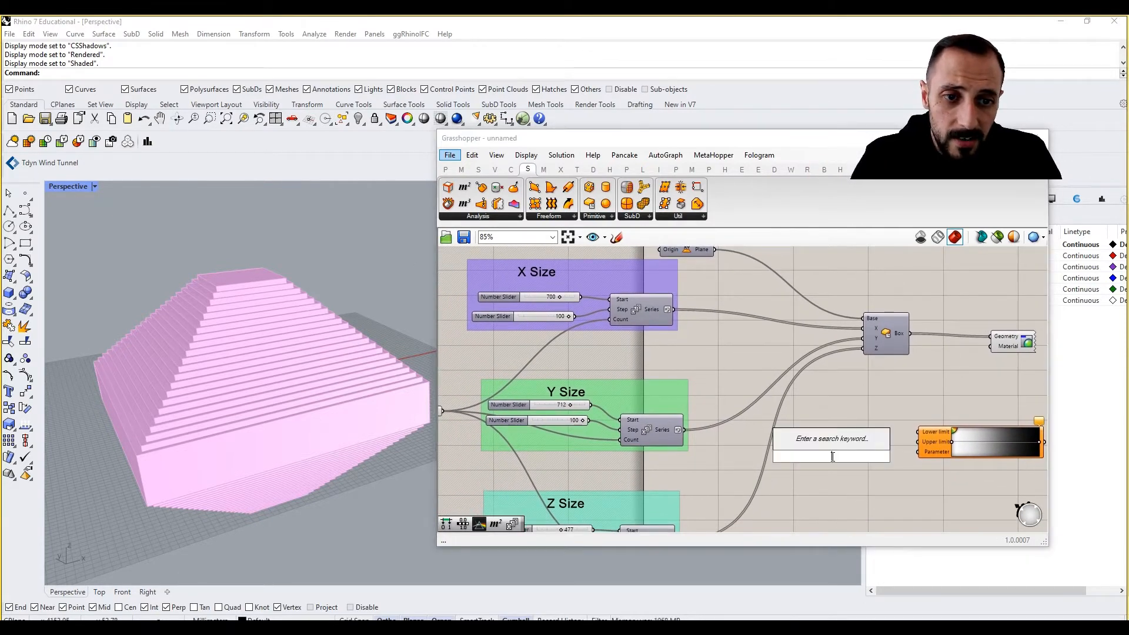
type("serie")
key("Return")
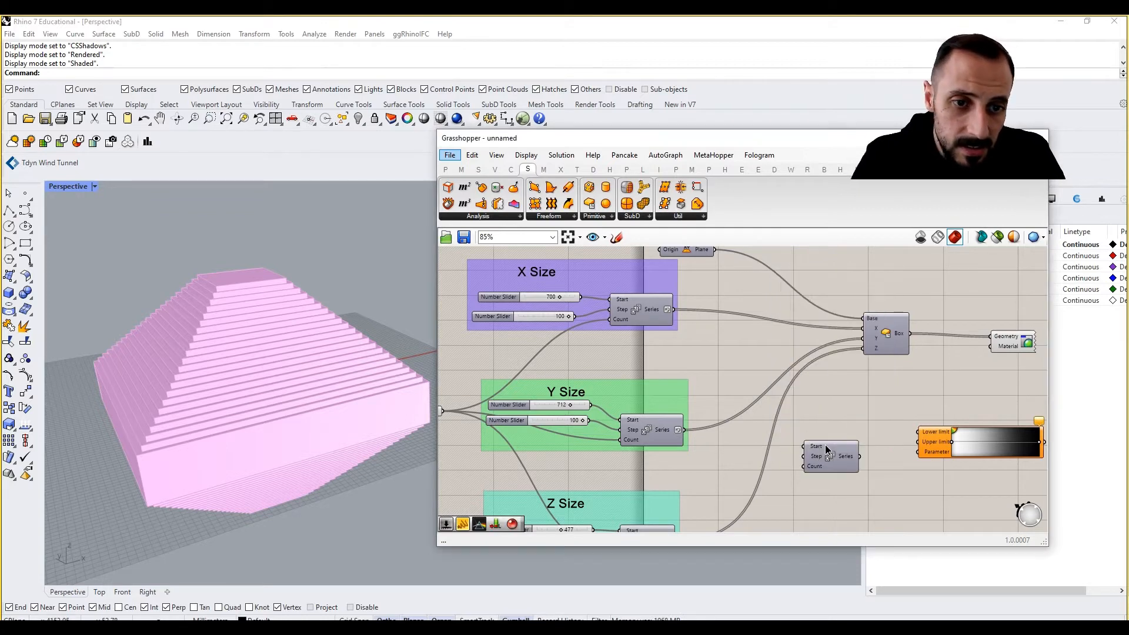
right_click_drag(824, 444, 863, 435)
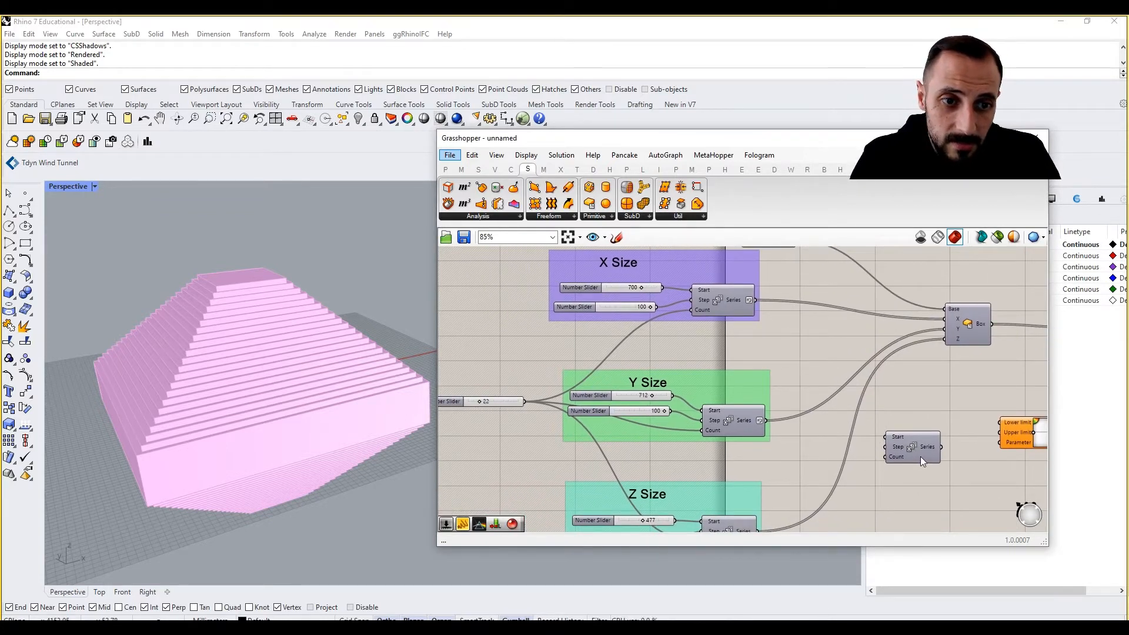
right_click_drag(911, 454, 888, 453)
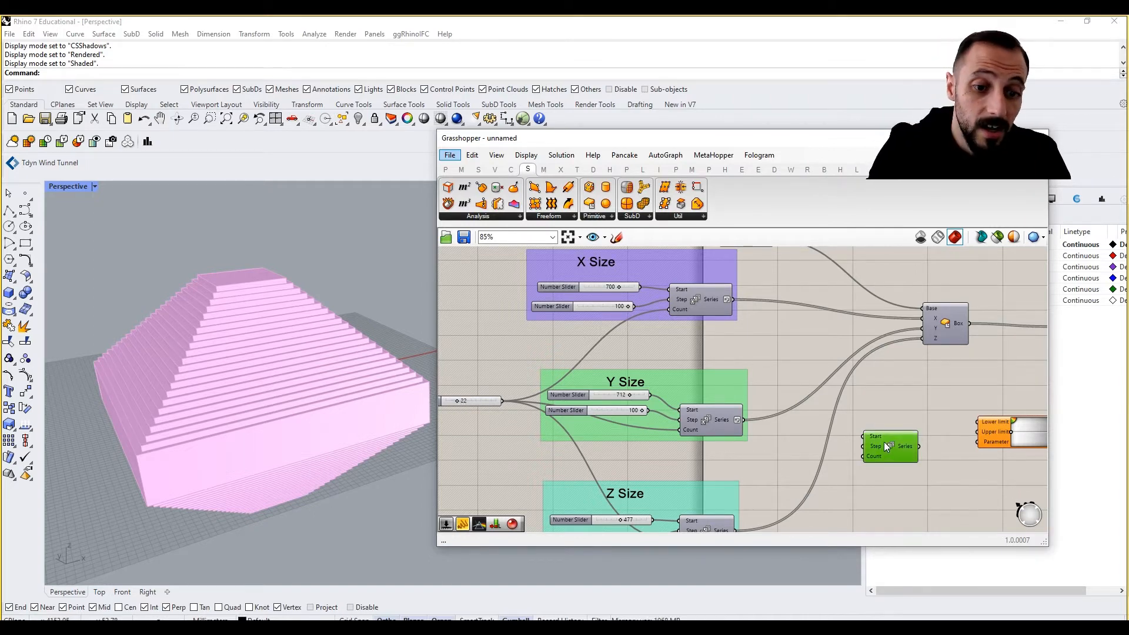
key("Delete")
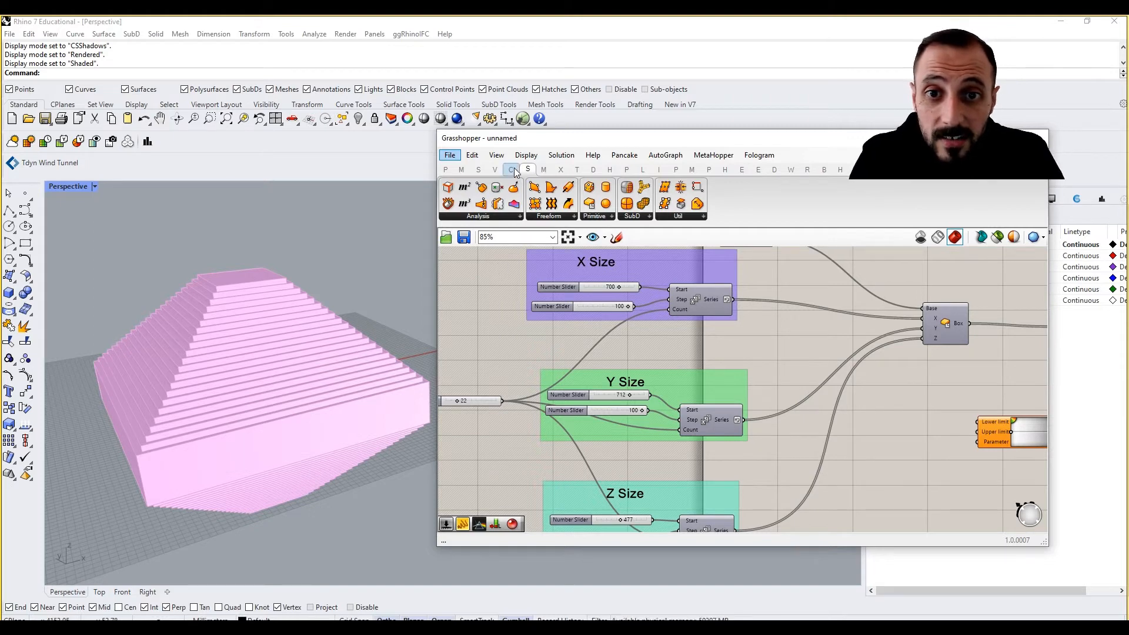
Place a Range component from the Sets Sequence group next to the Gradient
left_click(478, 169)
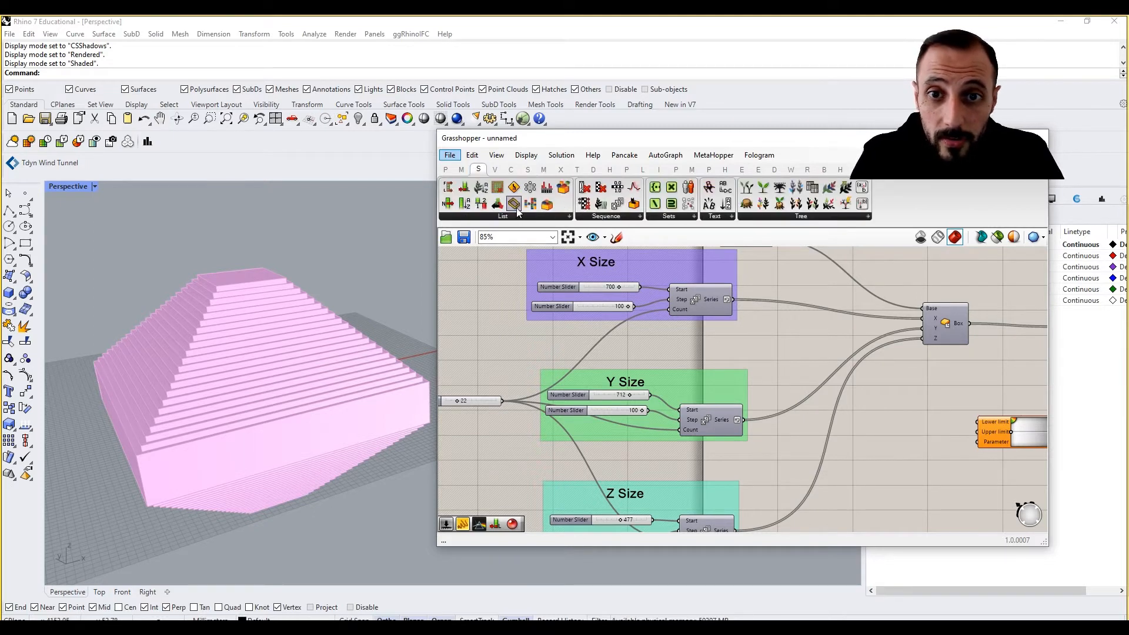
left_click(606, 216)
left_click_drag(641, 317, 633, 319)
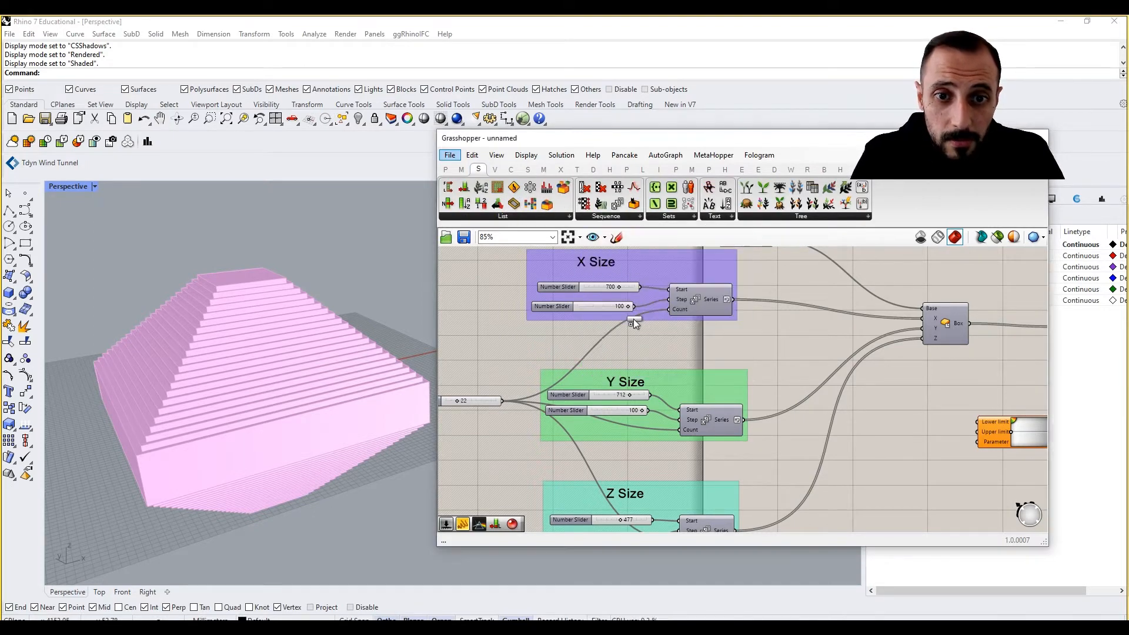
left_click_drag(904, 467, 904, 461)
right_click_drag(874, 428, 897, 405)
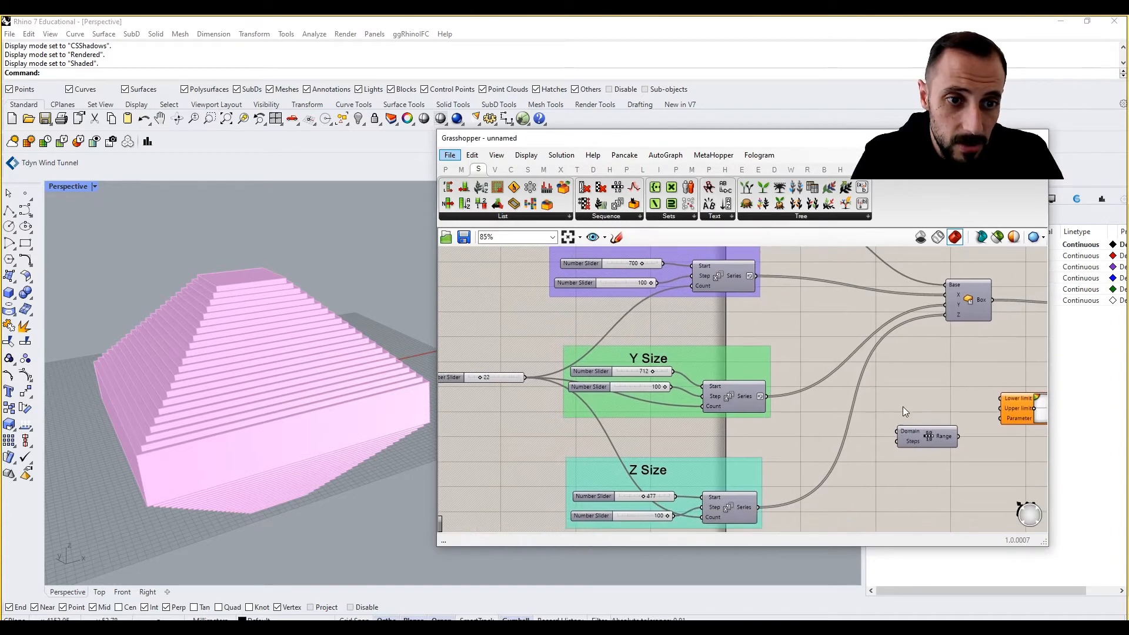
left_click_drag(919, 432, 917, 423)
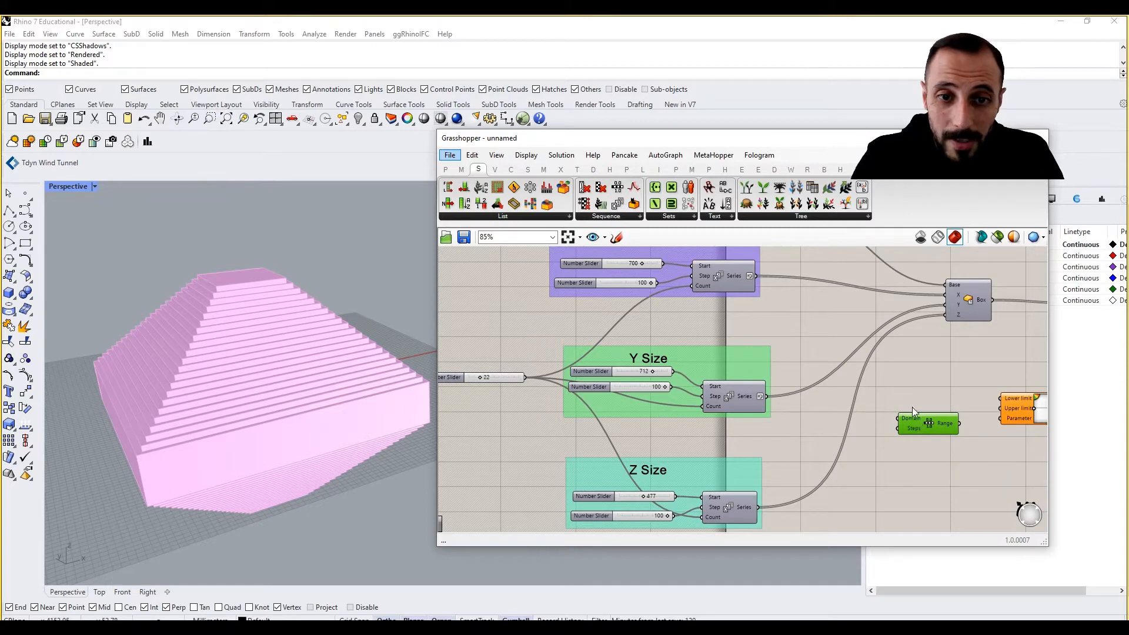
Connect the shared count slider of 22 to the Range component's Steps input
right_click_drag(998, 400, 941, 400)
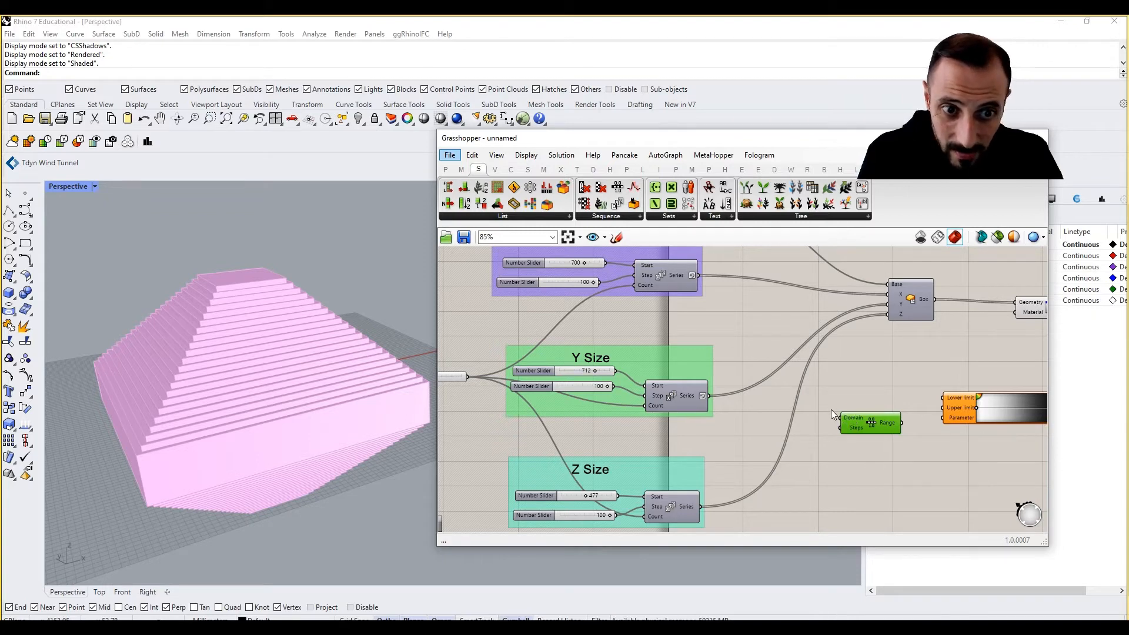
right_click_drag(598, 388, 661, 381)
left_click_drag(531, 370, 903, 420)
right_click_drag(902, 426, 795, 411)
mouse_move(796, 410)
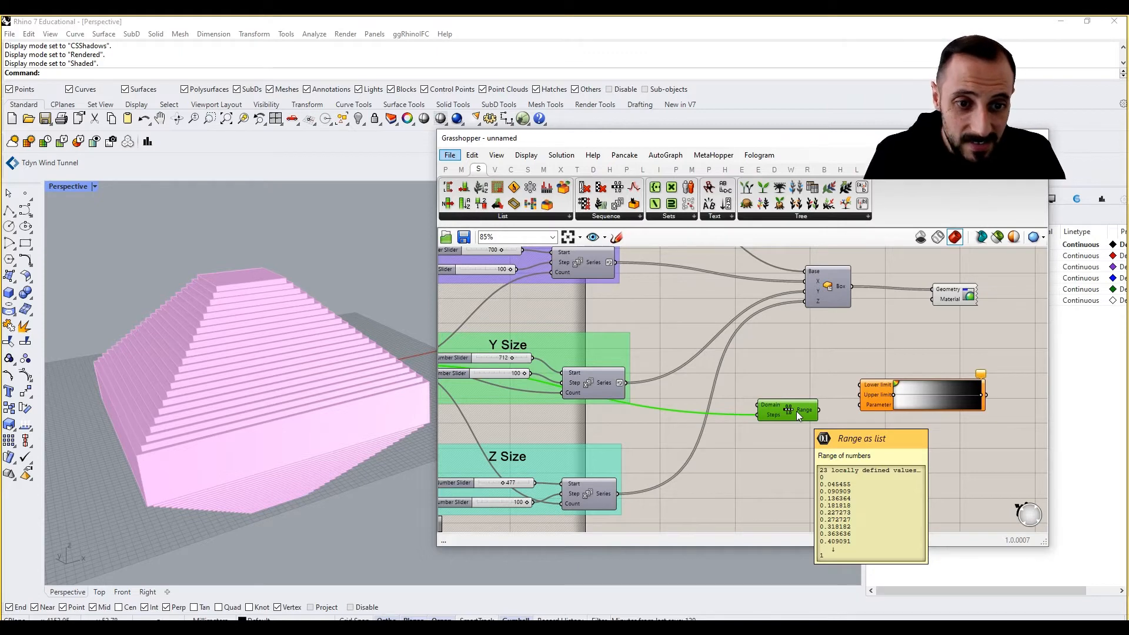
right_click_drag(796, 411, 744, 435)
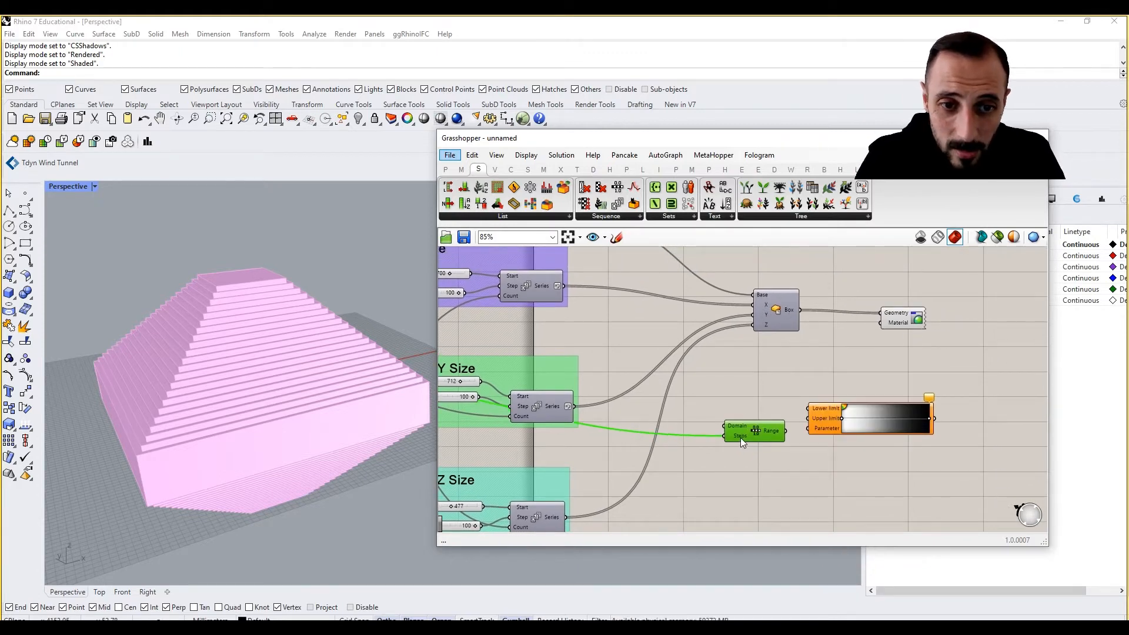
scroll(740, 437, "up", 1)
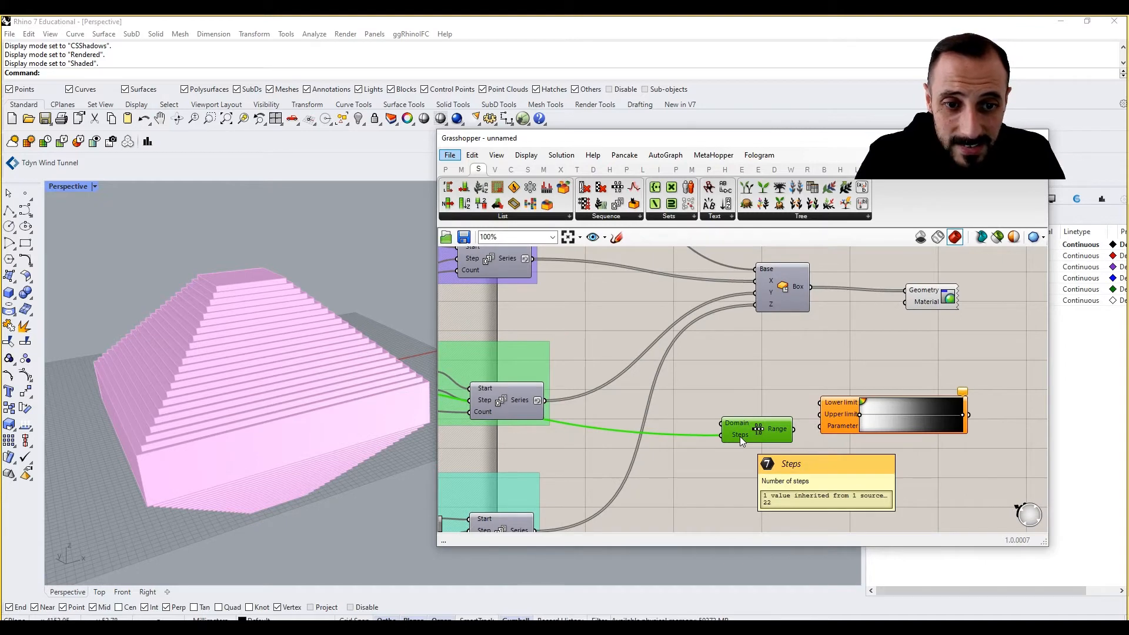
Add a Subtraction component and feed the count value into its A input
double_click(687, 474)
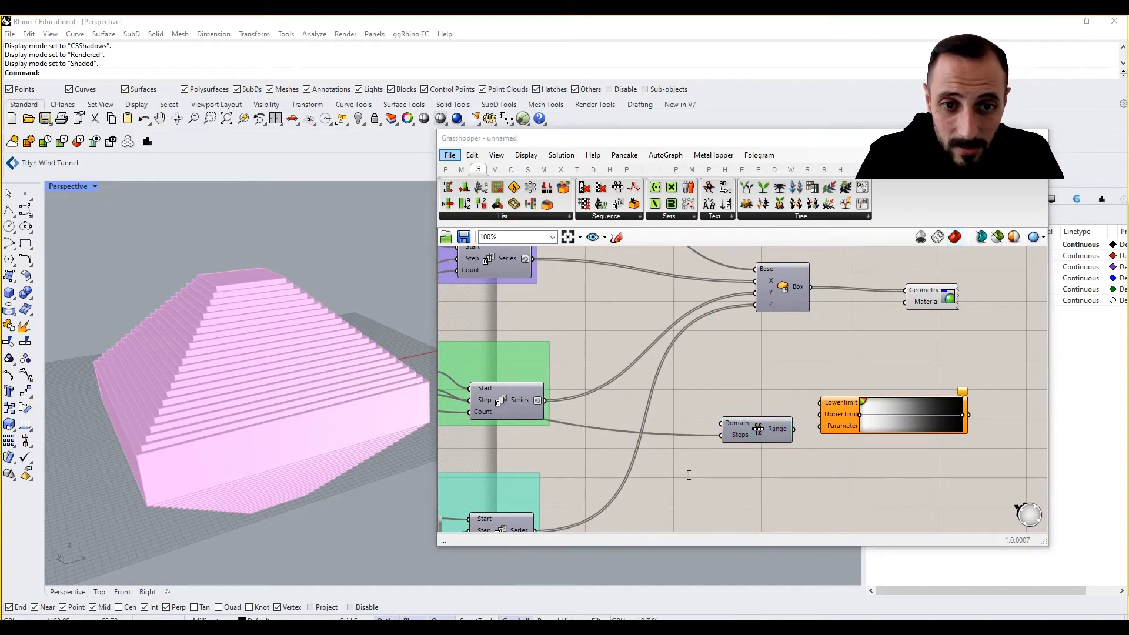
type("subtrac")
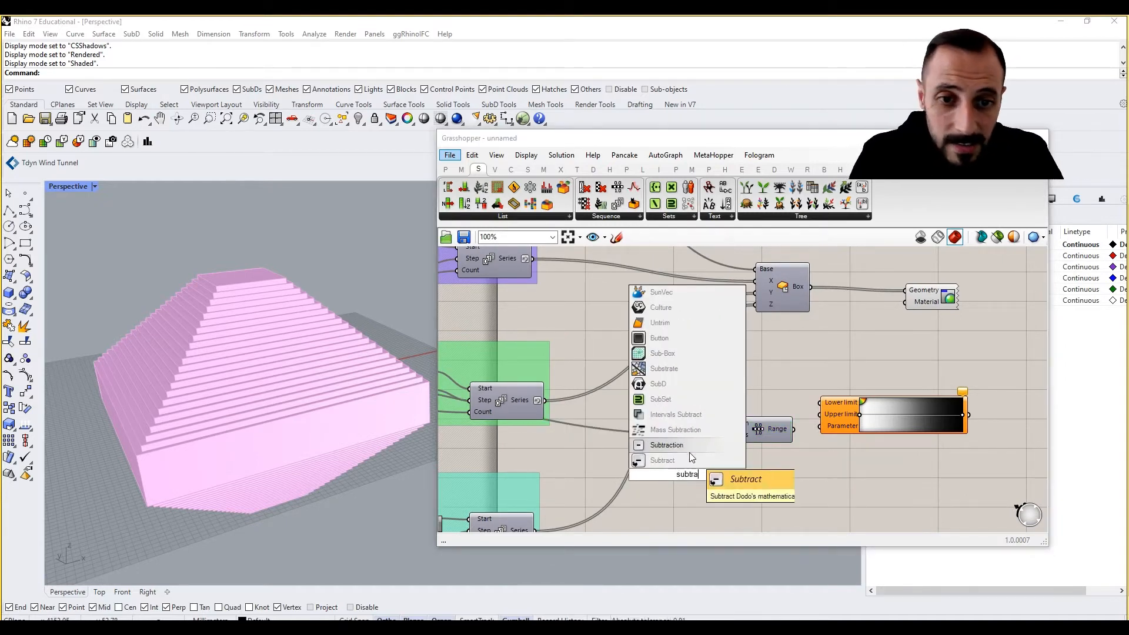
left_click(692, 447)
right_click_drag(702, 447, 722, 449)
scroll(722, 448, "down", 2)
left_click_drag(469, 401, 758, 466)
Create a panel containing 1 and connect it to the Subtraction's B input
double_click(768, 505)
type("1")
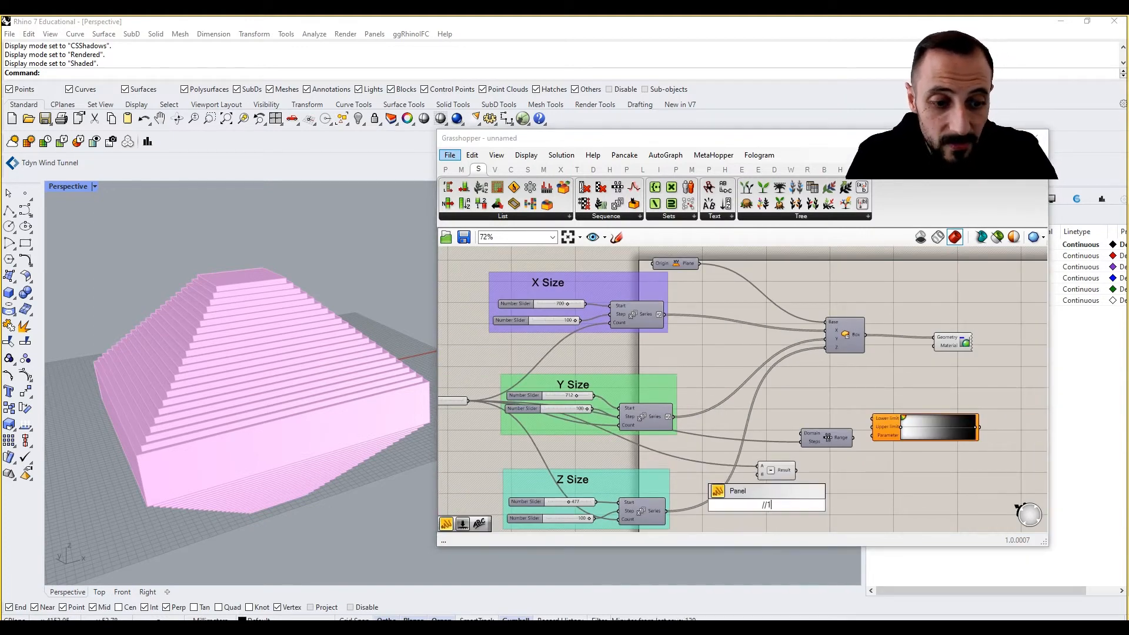
key("Return")
scroll(766, 494, "up", 2)
left_click_drag(777, 504, 756, 462)
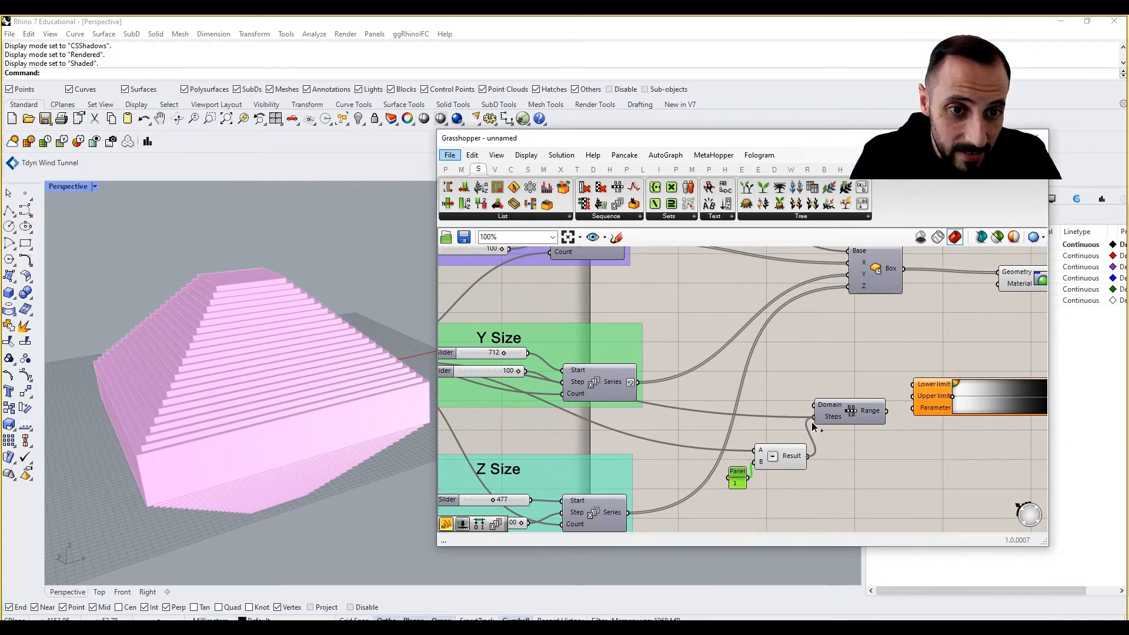
left_click_drag(803, 460, 835, 456)
left_click_drag(738, 480, 736, 464)
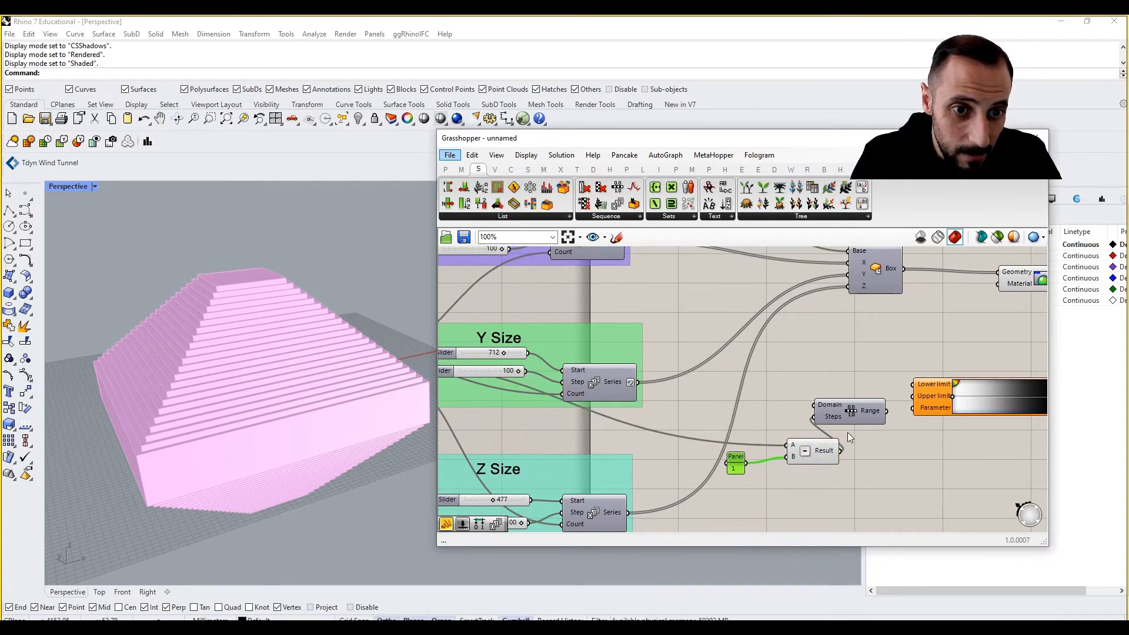
Connect the Subtraction result to the Range's Domain input and the Range output to the Gradient's Parameter input
right_click_drag(848, 433, 786, 436)
left_click_drag(791, 419, 808, 417)
right_click_drag(861, 437, 784, 436)
left_click_drag(811, 408, 861, 410)
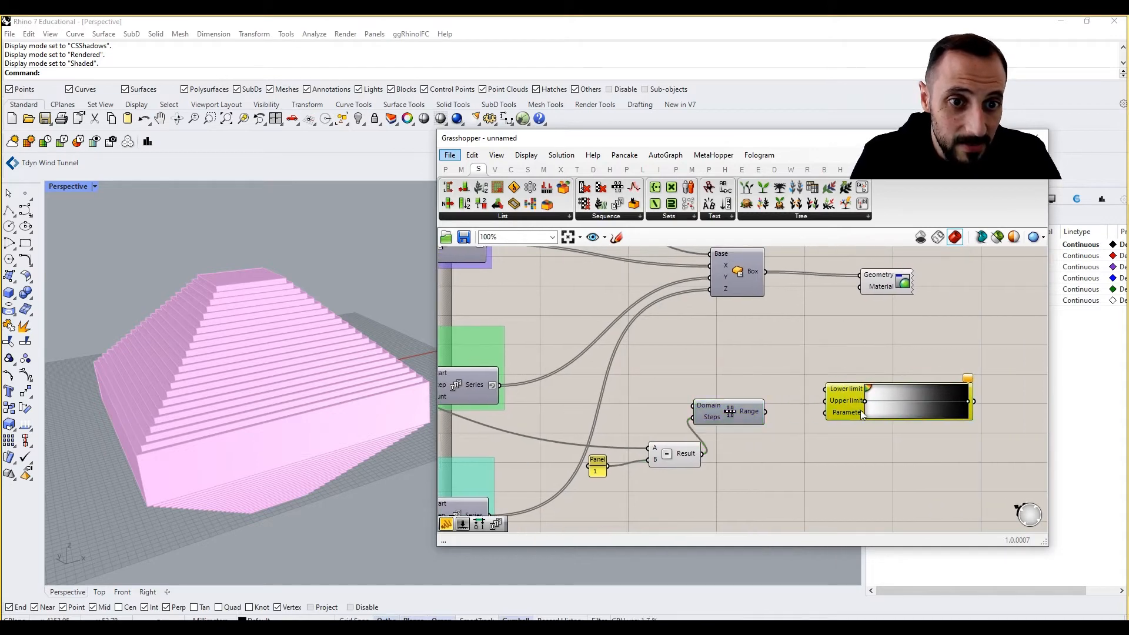
left_click_drag(732, 422, 825, 412)
right_click_drag(849, 442, 754, 470)
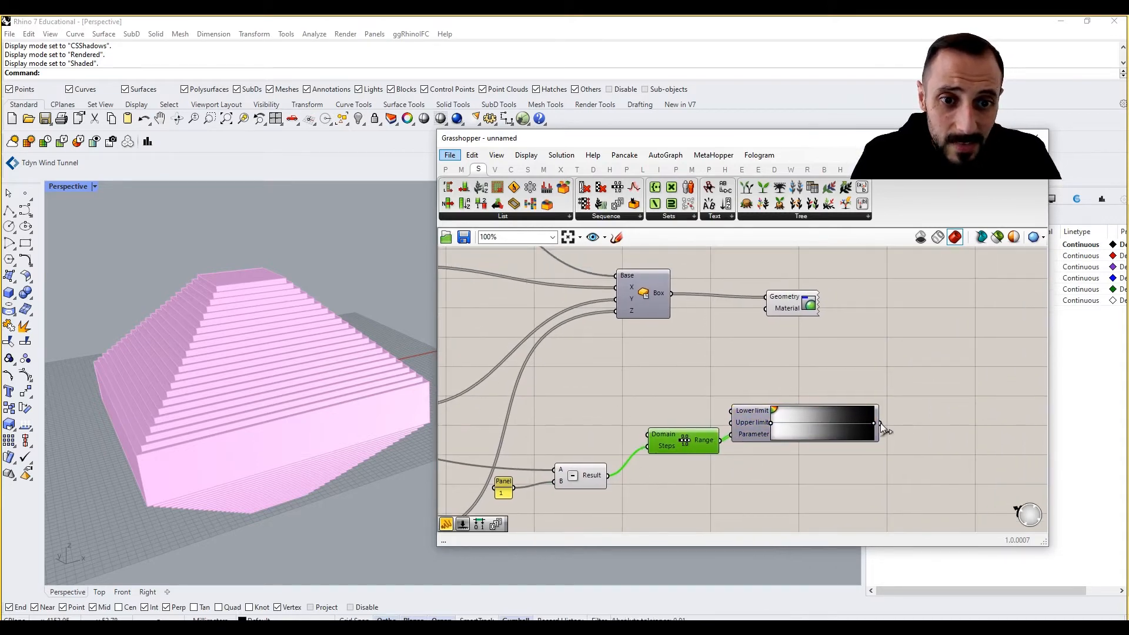
Connect the Gradient output to the Custom Preview's Material input to colour the massing
left_click_drag(882, 428, 836, 312)
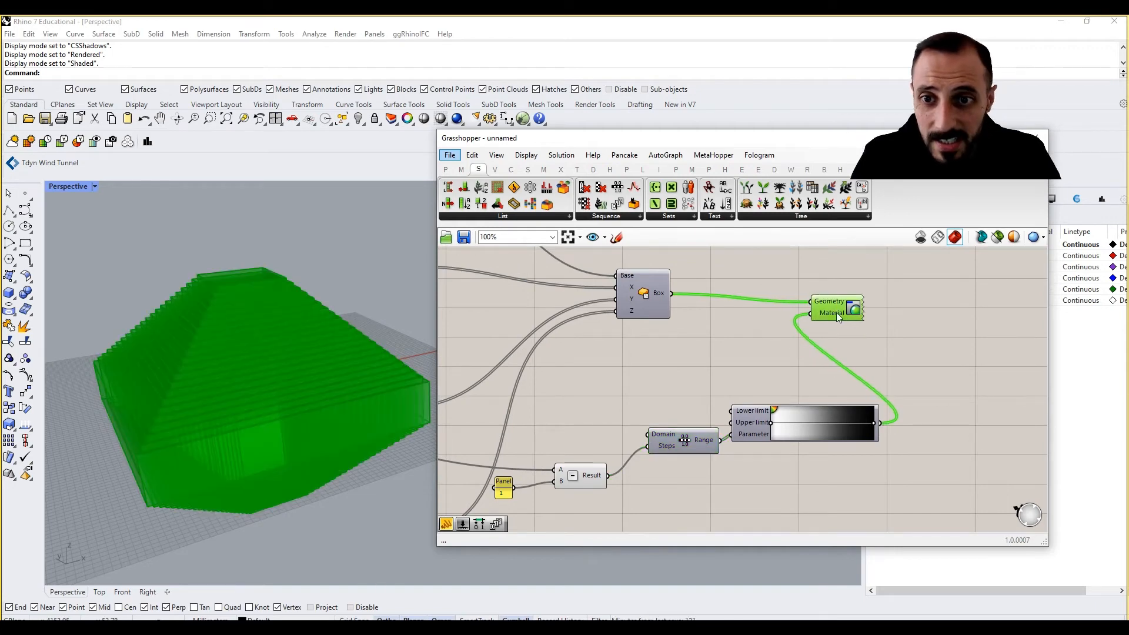
left_click(765, 353)
right_click_drag(270, 453, 369, 421)
right_click_drag(638, 393, 790, 398)
scroll(790, 398, "down", 4)
scroll(559, 390, "up", 3)
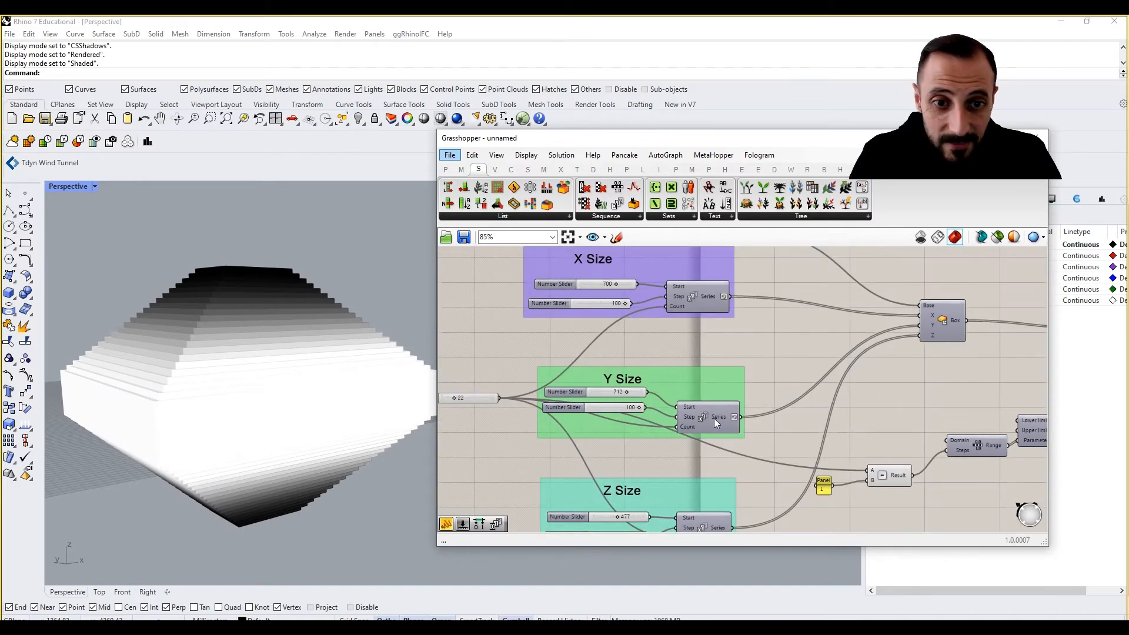
Reverse the output list of the Y Size Series component
right_click_drag(713, 416, 706, 393)
right_click(713, 393)
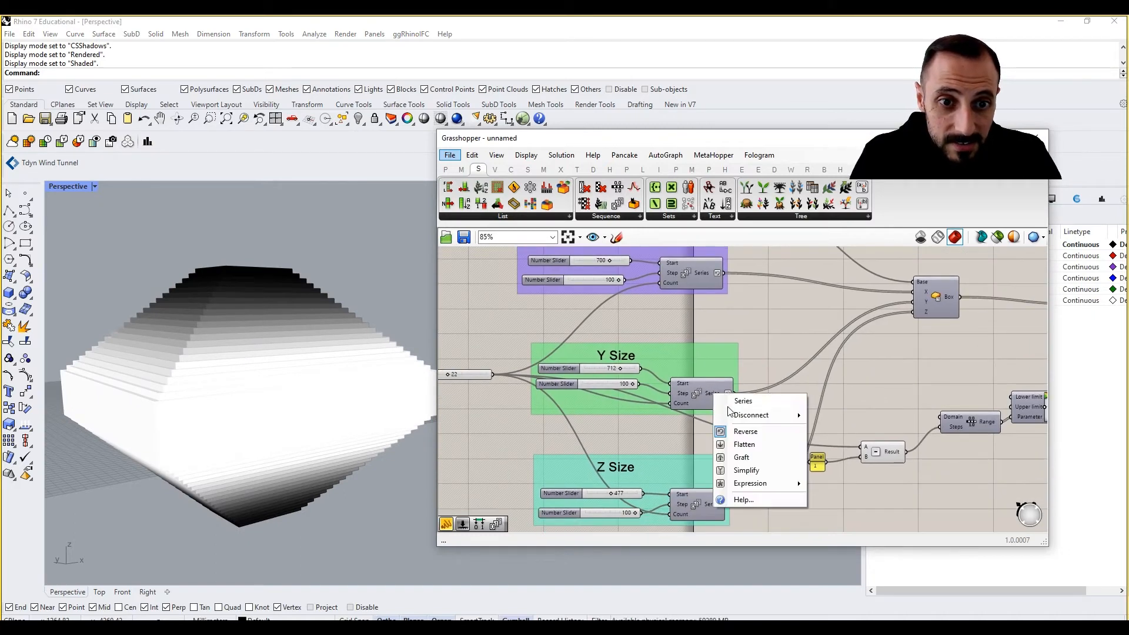
left_click(736, 435)
scroll(154, 354, "down", 5)
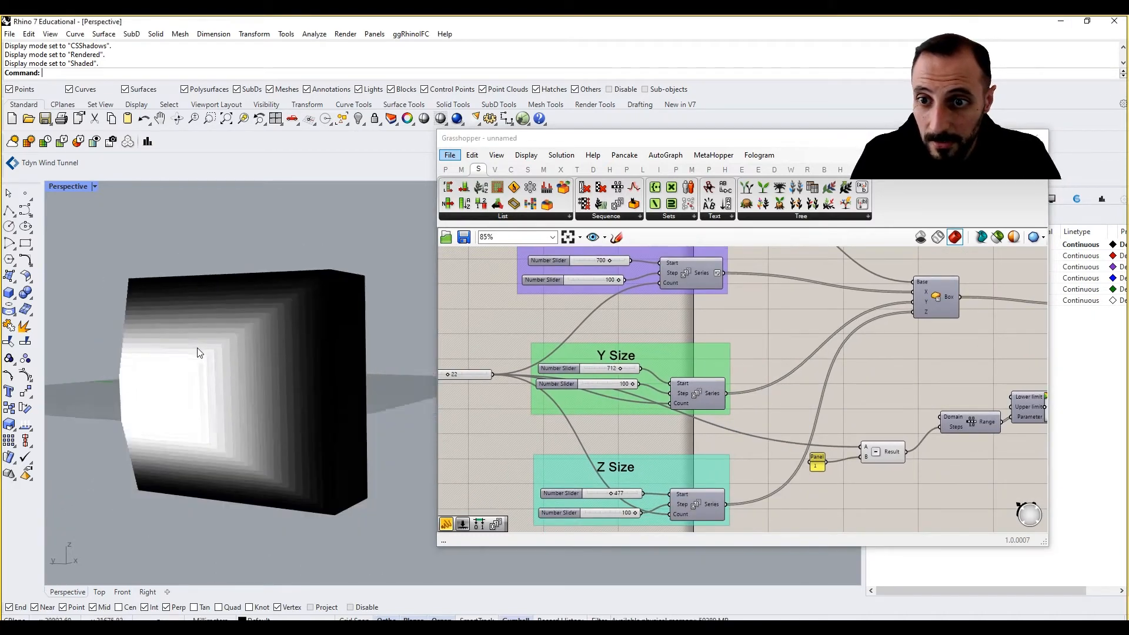
Reverse the Range component's output list to flip the gradient direction
right_click_drag(718, 365, 611, 367)
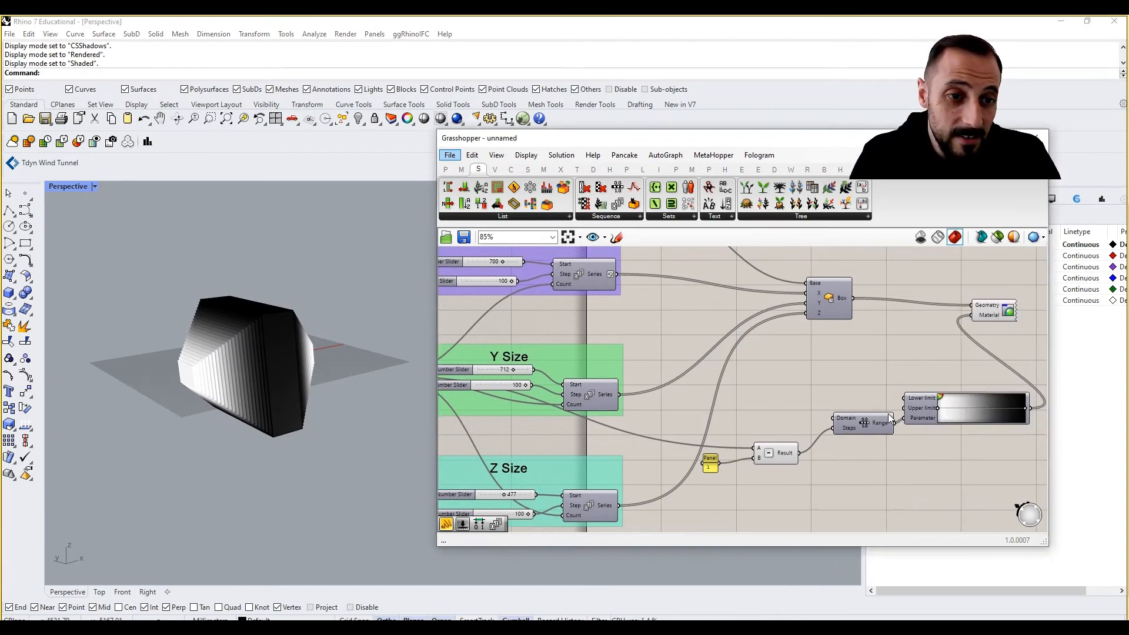
right_click_drag(889, 417, 770, 425)
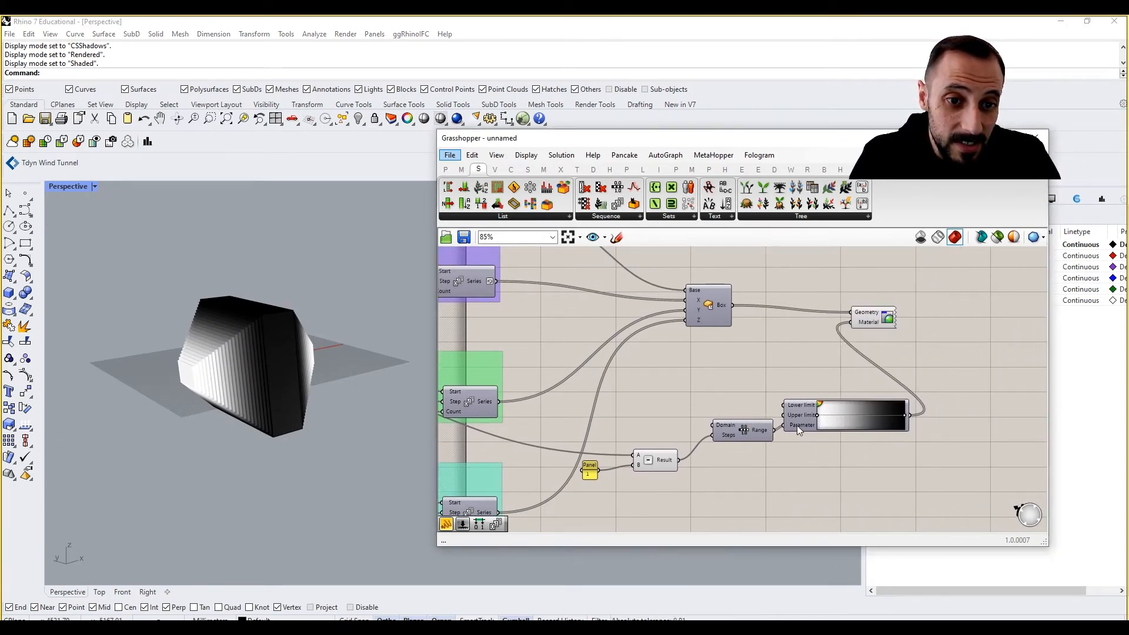
right_click(769, 424)
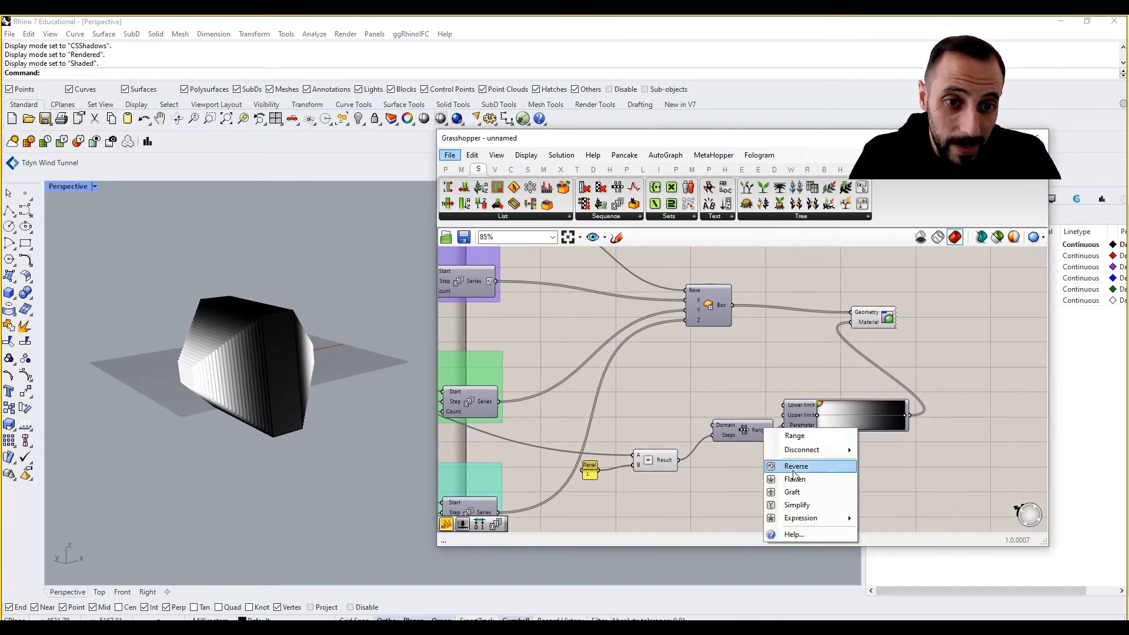
left_click(791, 467)
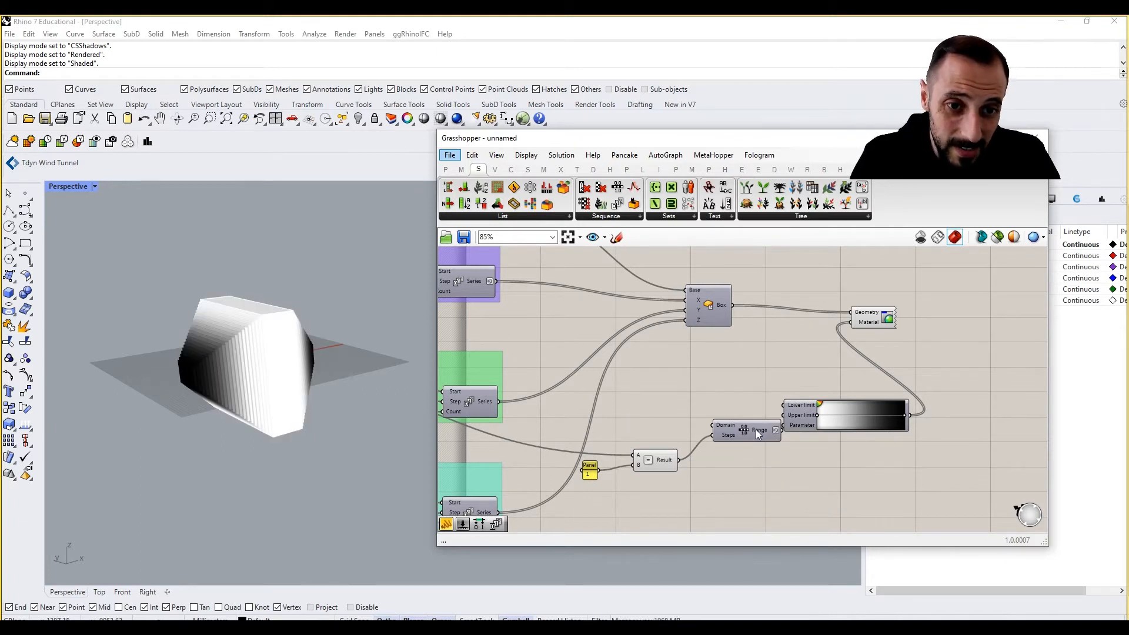
Rearrange the Range, Gradient and Custom Preview components on the canvas
right_click_drag(759, 429, 745, 429)
left_click_drag(738, 429, 729, 436)
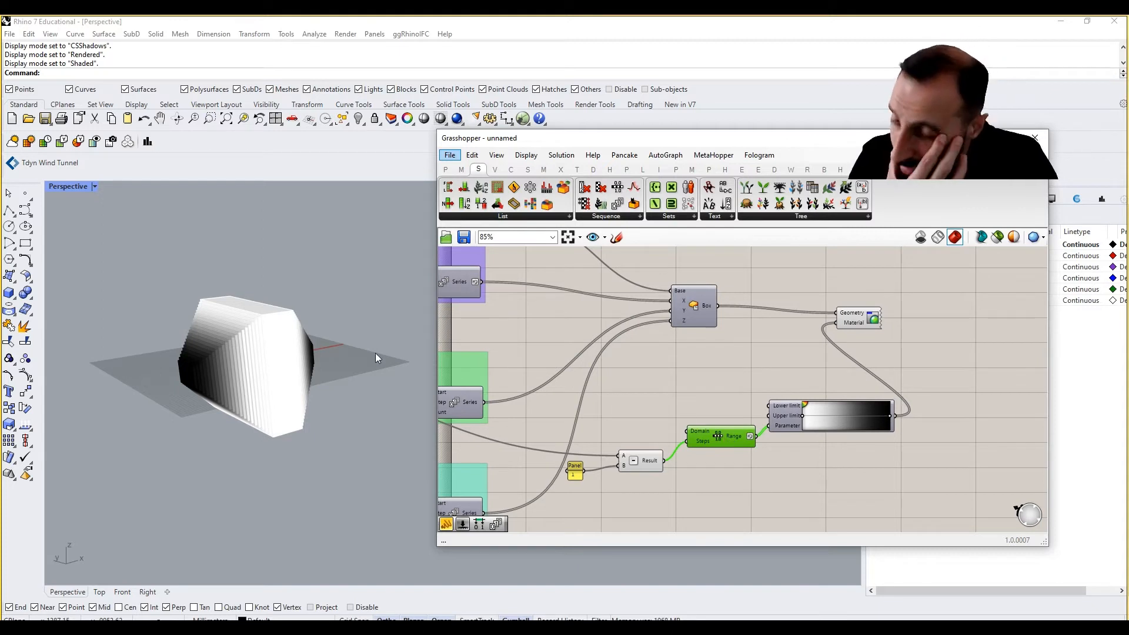
right_click_drag(197, 320, 181, 365)
scroll(272, 343, "up", 6)
scroll(242, 337, "down", 4)
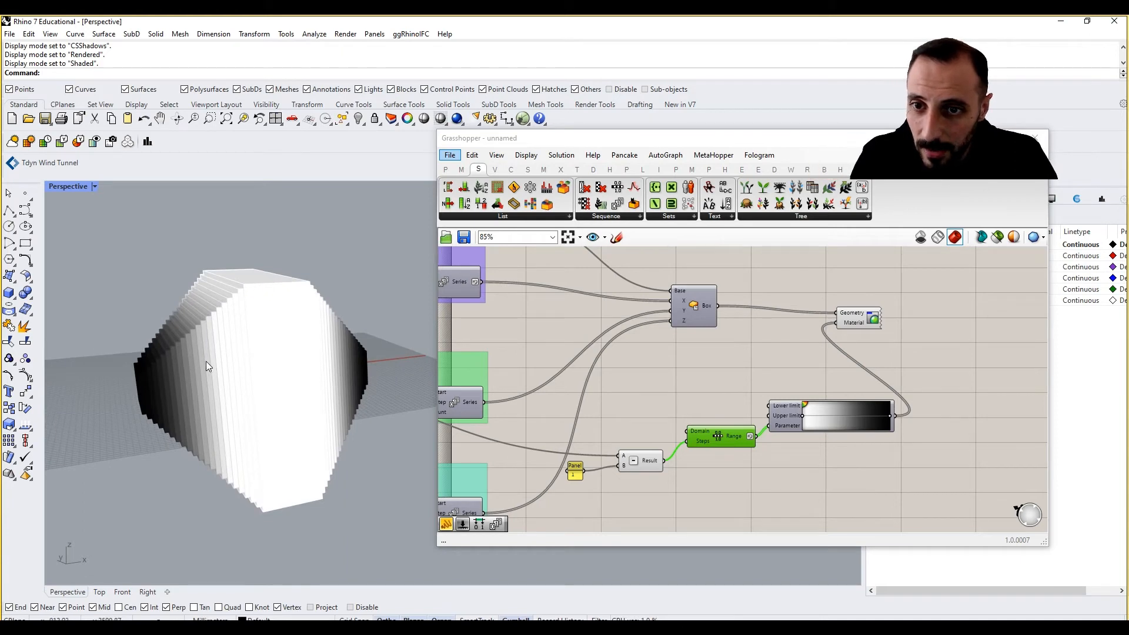
right_click_drag(841, 405, 792, 414)
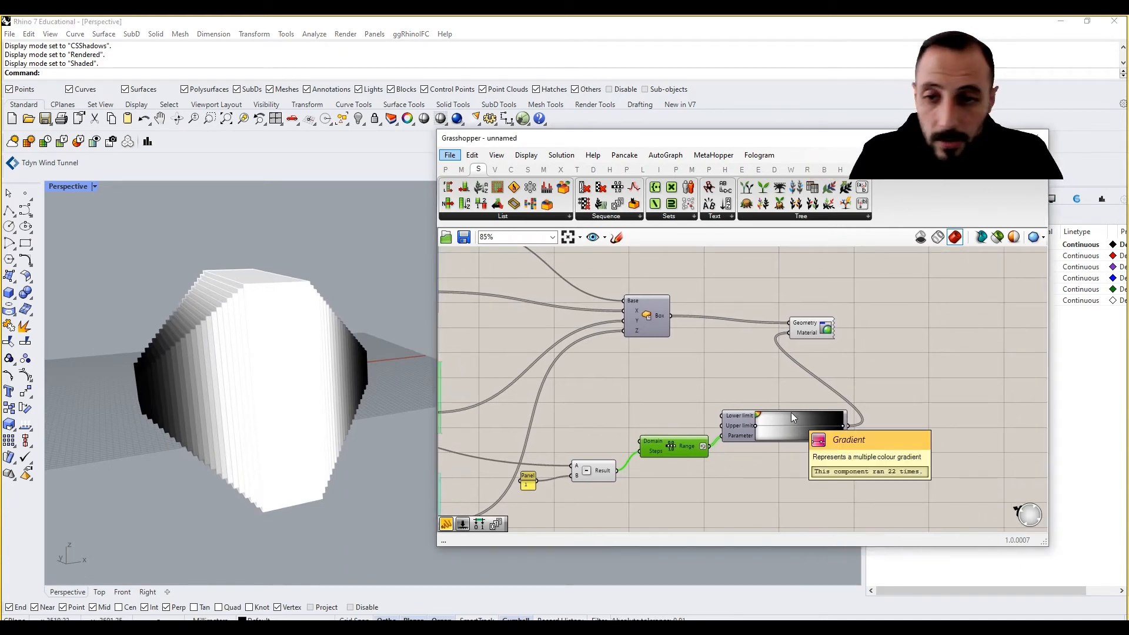
left_click_drag(808, 327, 915, 334)
left_click(832, 369)
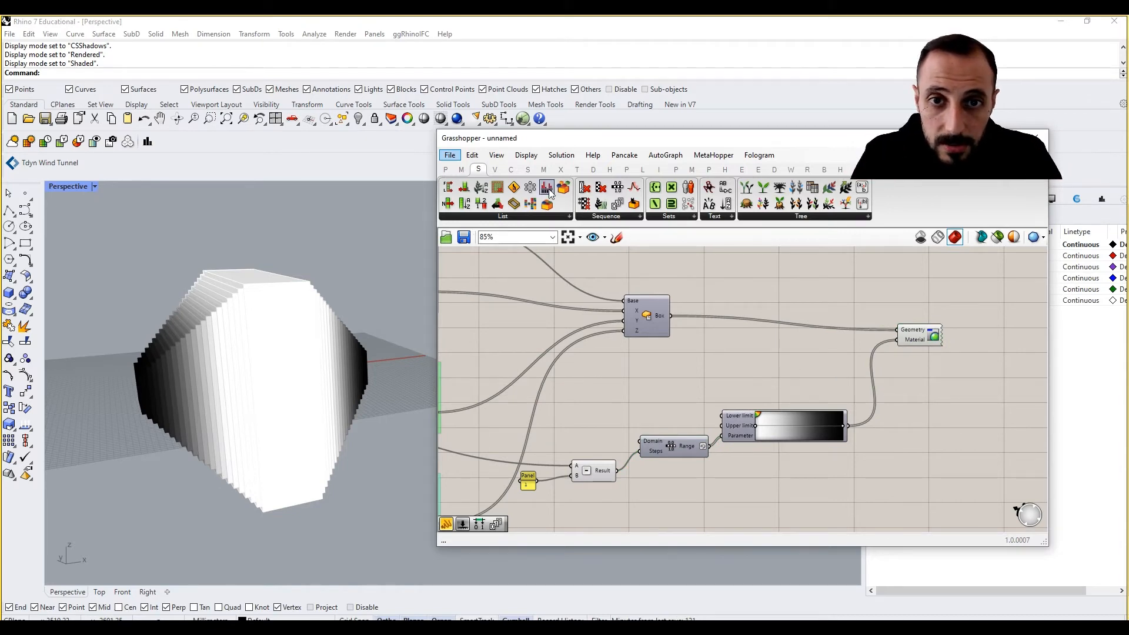
Add a Split ARGB component from the Display Colour group and connect the Gradient output to its Colour input
left_click(594, 170)
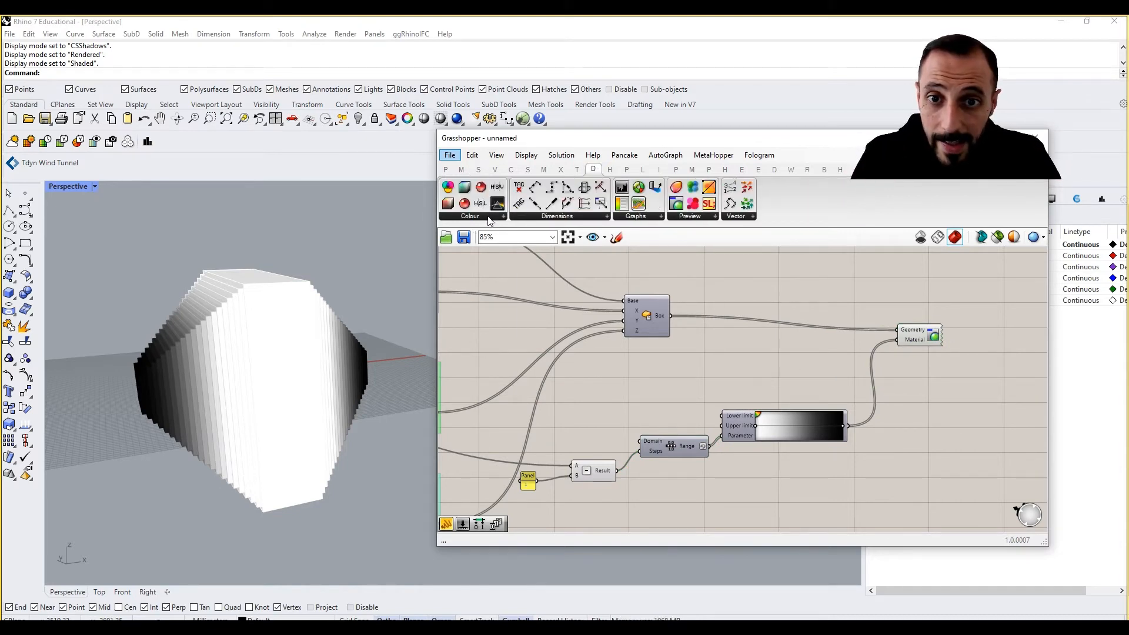
left_click(488, 217)
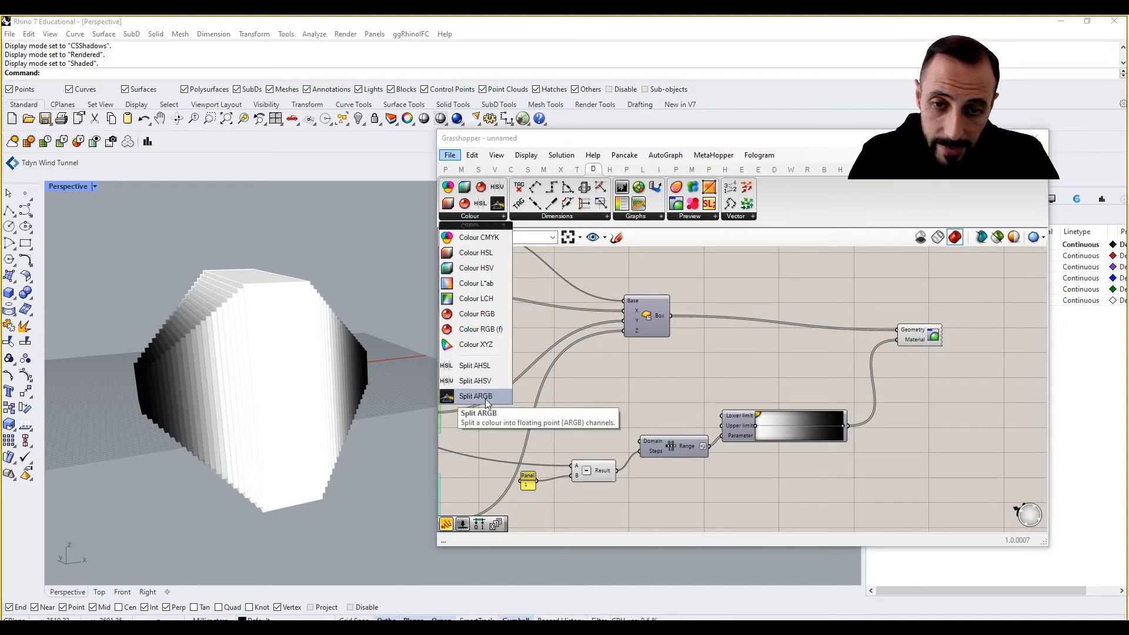
left_click(476, 395)
left_click(963, 475)
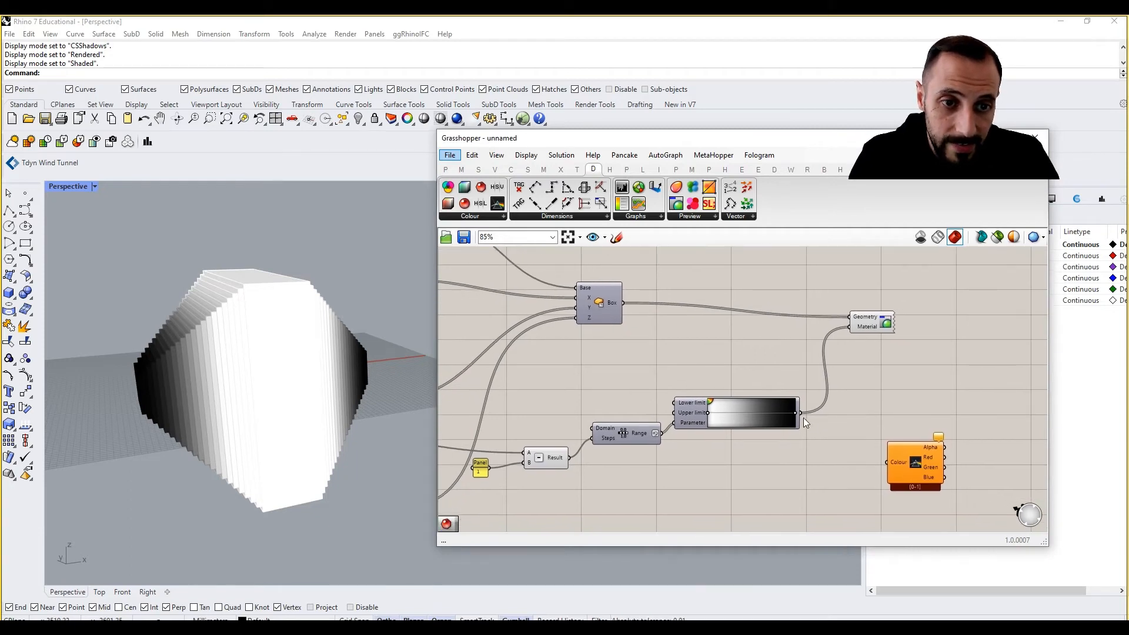
left_click_drag(800, 413, 875, 446)
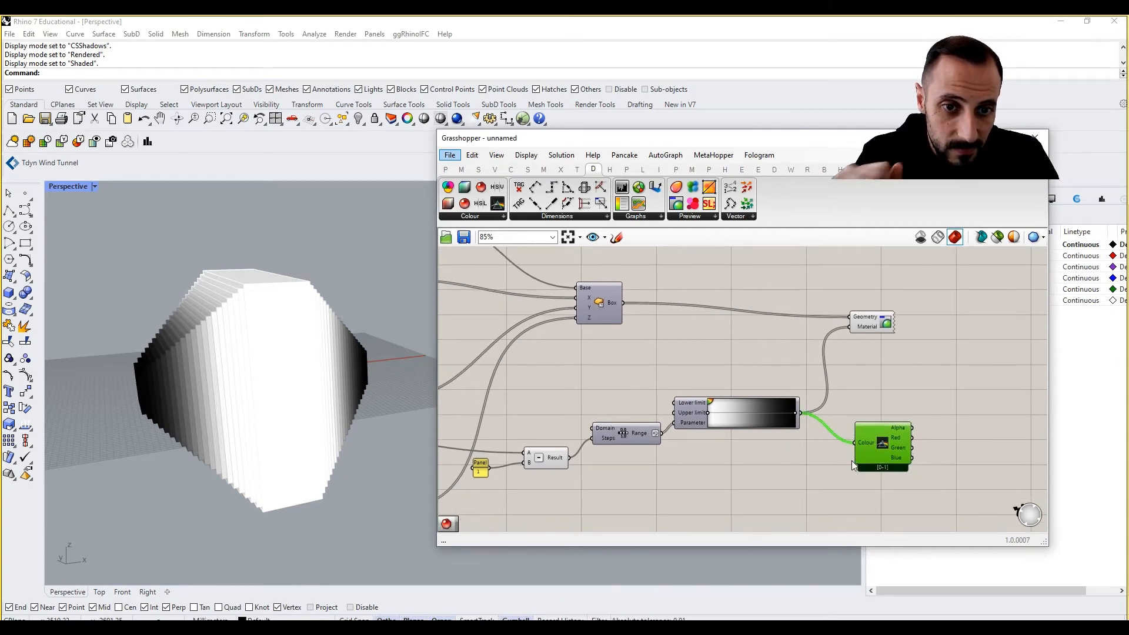
right_click_drag(907, 398, 895, 396)
left_click_drag(862, 444, 861, 458)
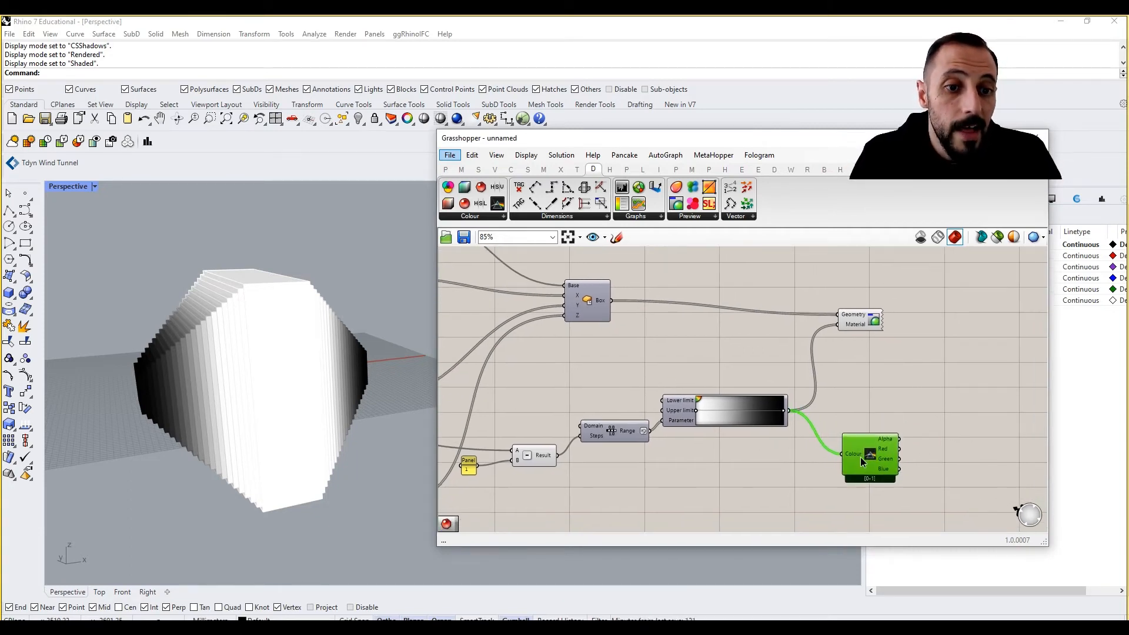
right_click_drag(907, 403, 838, 395)
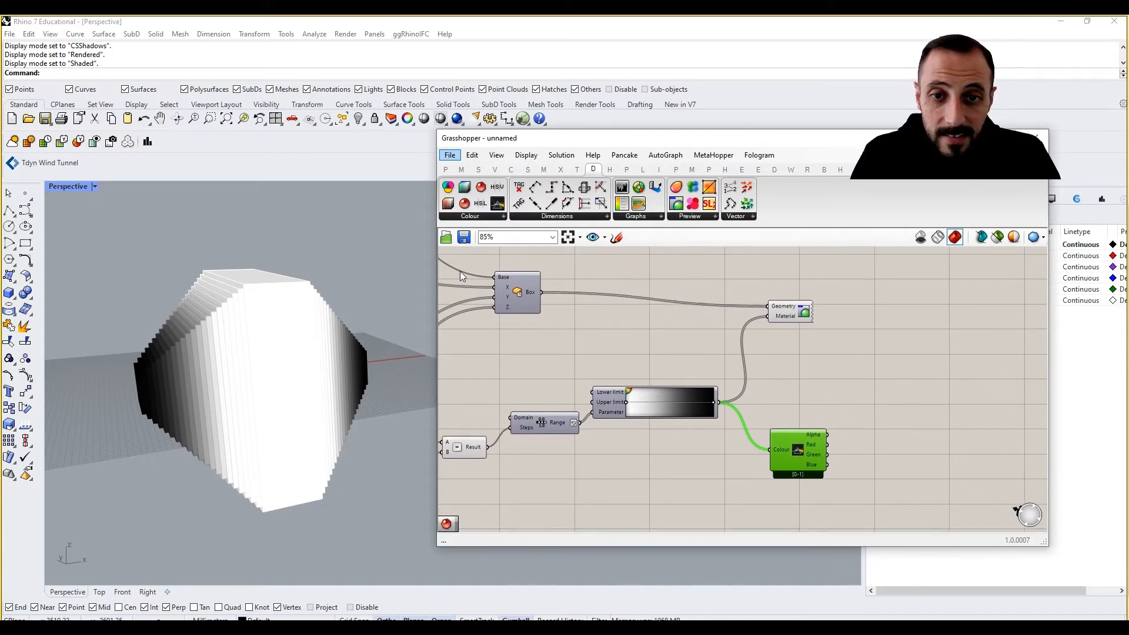
Place a Colour RGB (f) component next to the Split ARGB component
left_click(475, 218)
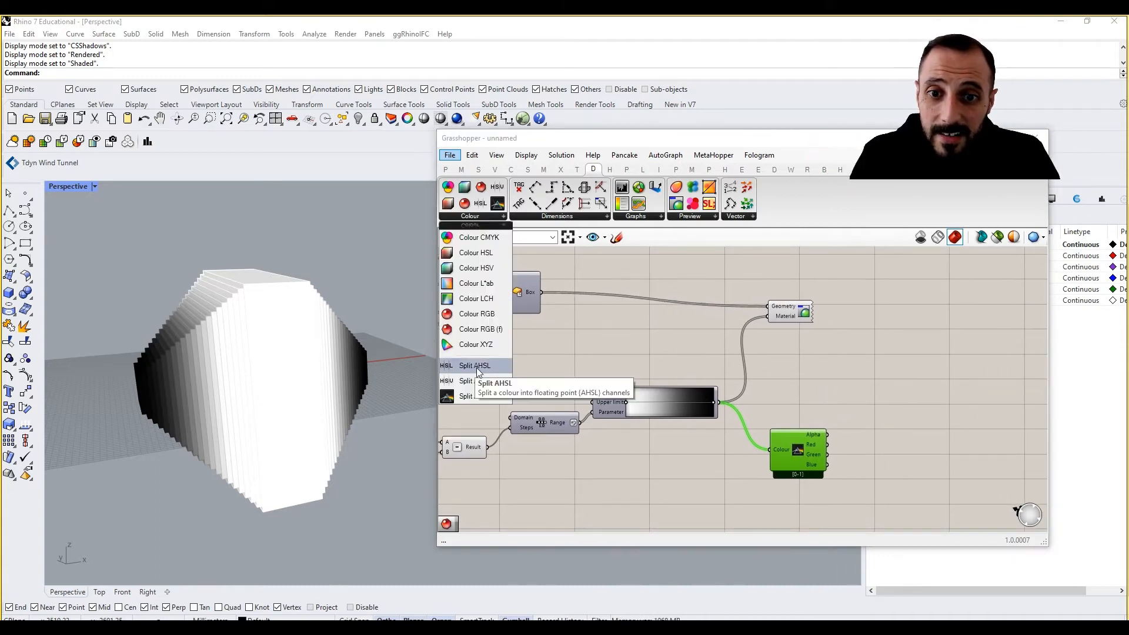
left_click_drag(479, 330, 856, 426)
left_click(488, 215)
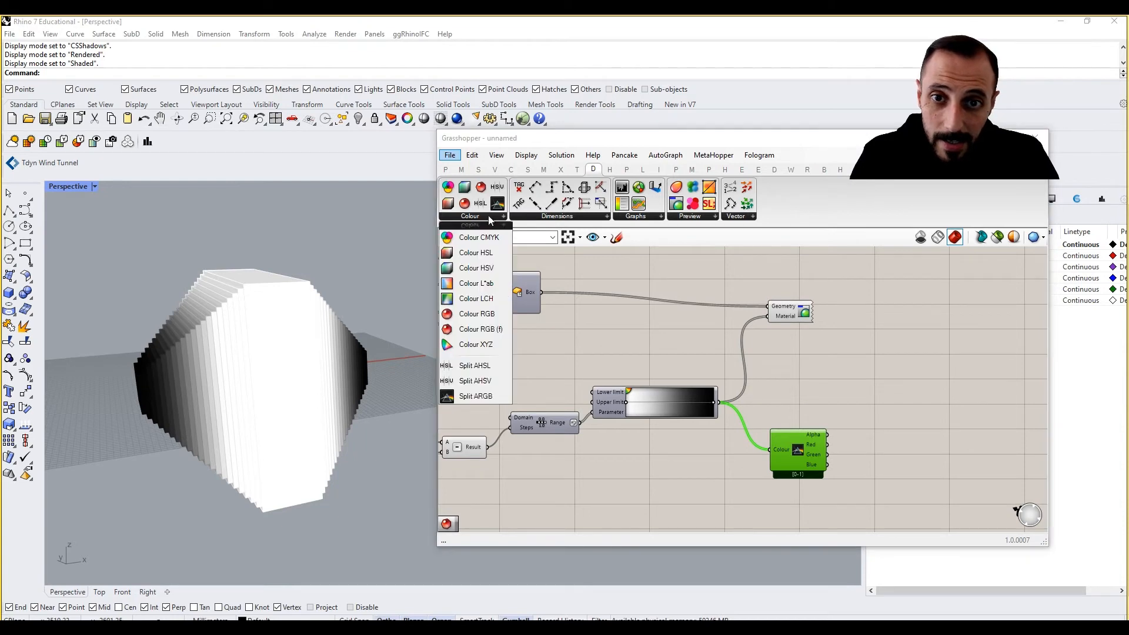
left_click_drag(482, 330, 890, 451)
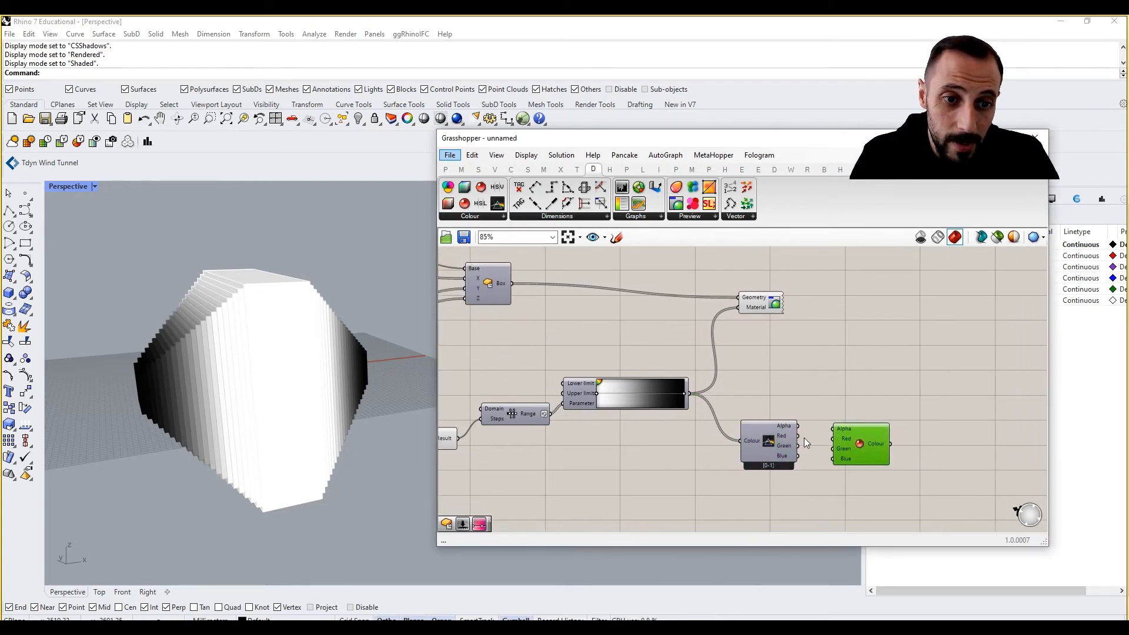
Connect the Split ARGB Red, Green and Blue outputs to the matching Colour RGB (f) inputs
scroll(790, 436, "up", 3)
left_click_drag(762, 425, 810, 456)
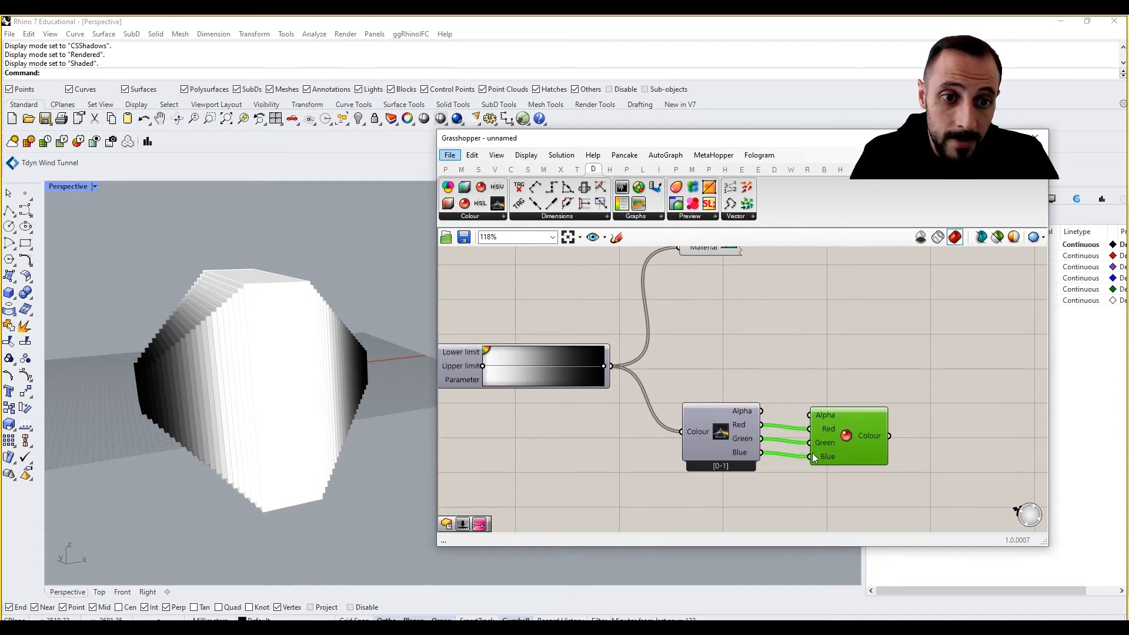
mouse_move(749, 414)
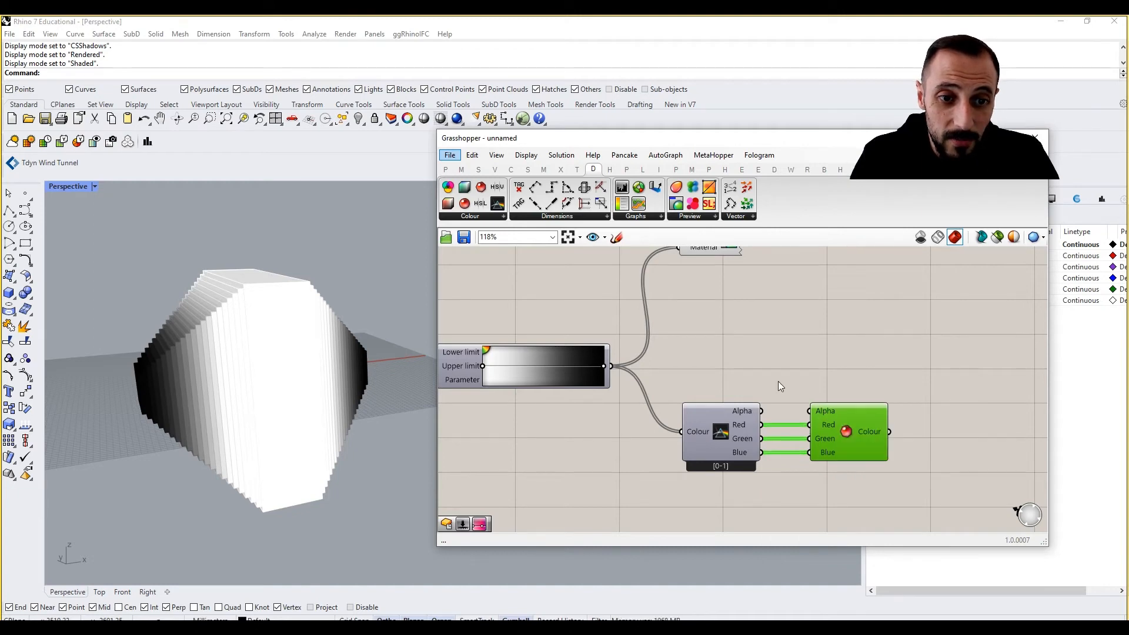
right_click_drag(820, 406, 875, 419)
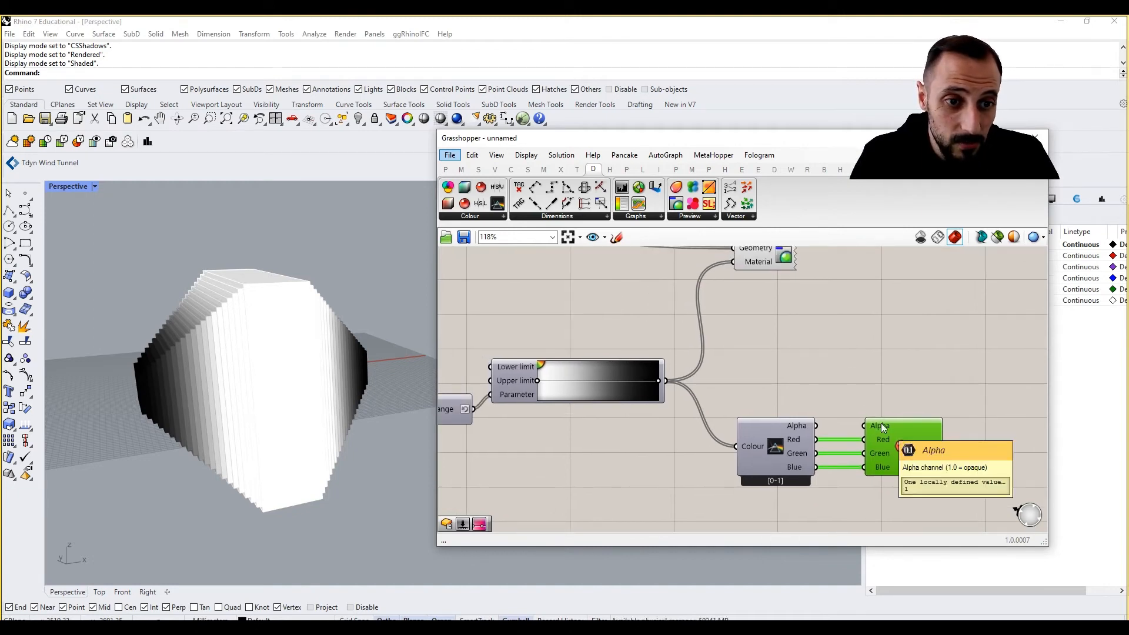
right_click_drag(817, 386, 874, 390)
scroll(746, 395, "down", 1)
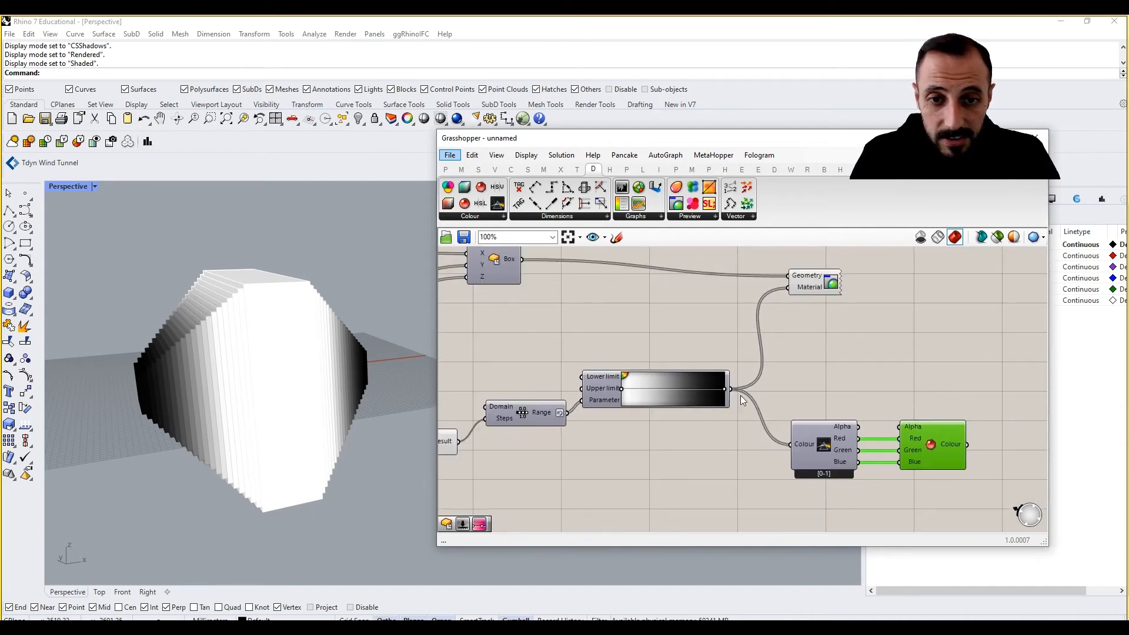
Add a second Range component by search and feed the Subtraction result into its Domain input
right_click_drag(678, 411, 749, 411)
right_click_drag(632, 409, 701, 390)
left_click_drag(665, 394, 663, 400)
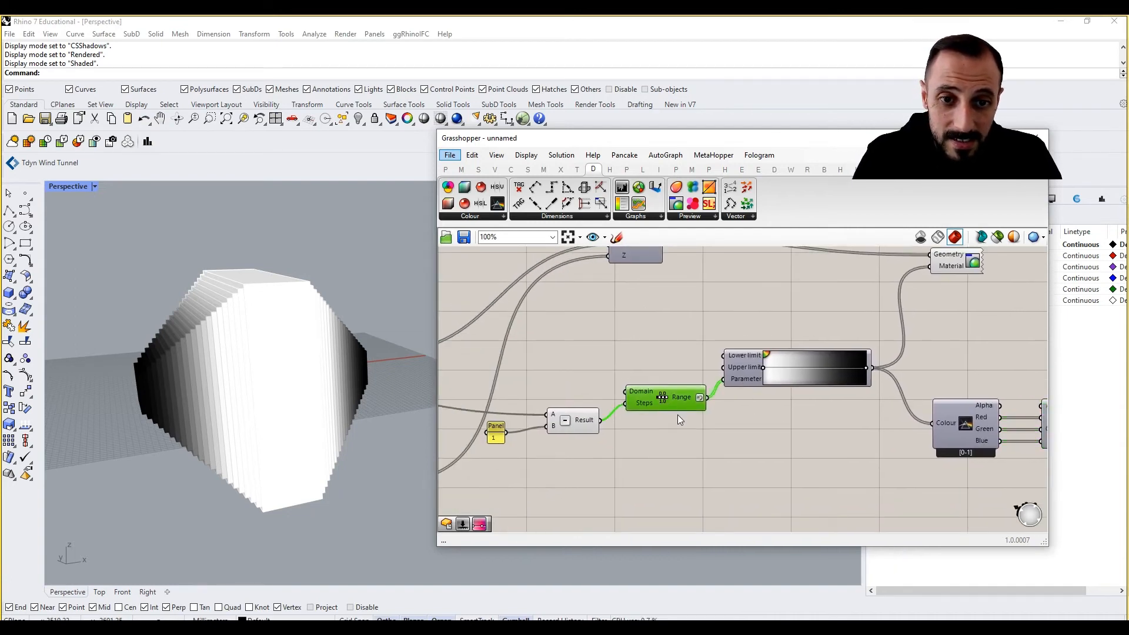
double_click(650, 452)
type("range")
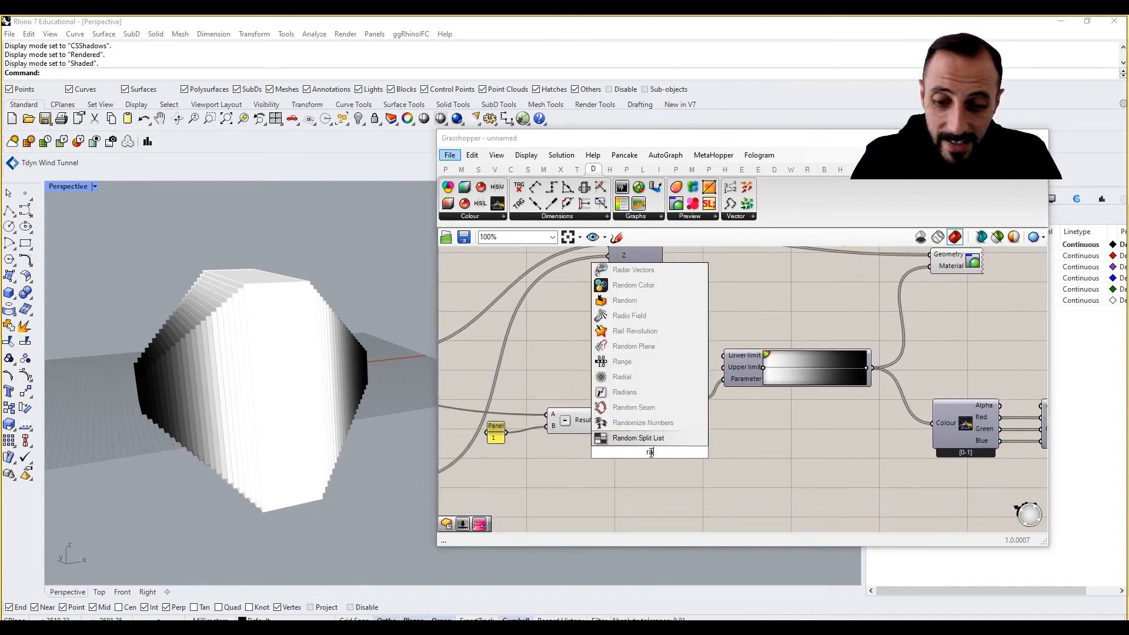
left_click(639, 437)
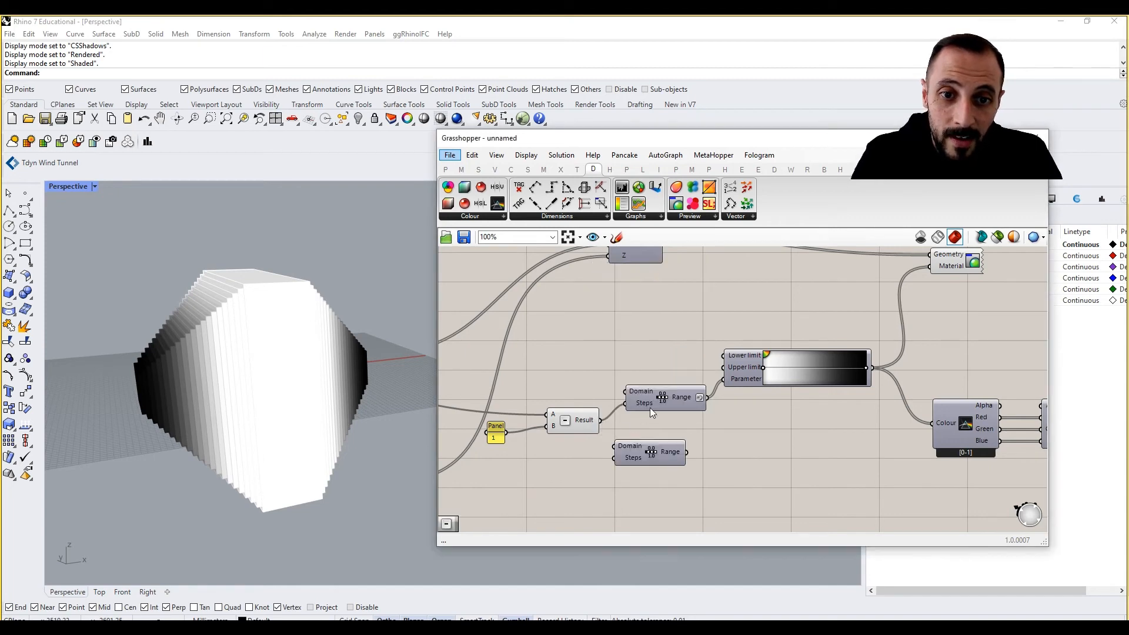
left_click_drag(598, 423, 603, 457)
left_click_drag(650, 457, 683, 475)
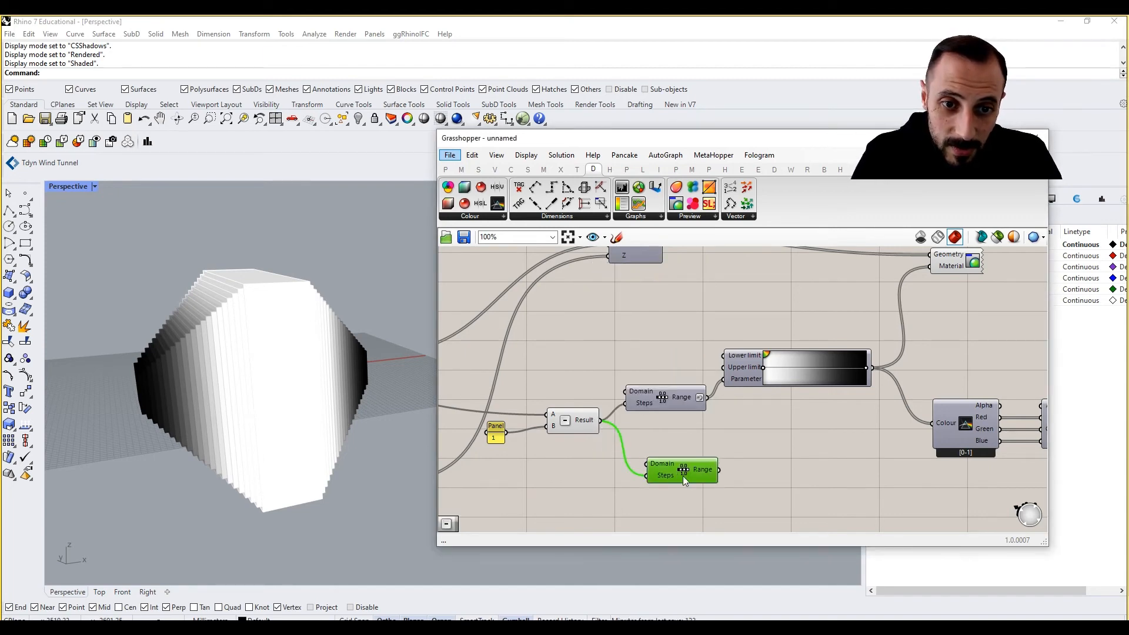
Connect the second Range output to the Colour RGB (f) component's Alpha input
right_click_drag(705, 467, 610, 444)
left_click_drag(623, 448, 837, 402)
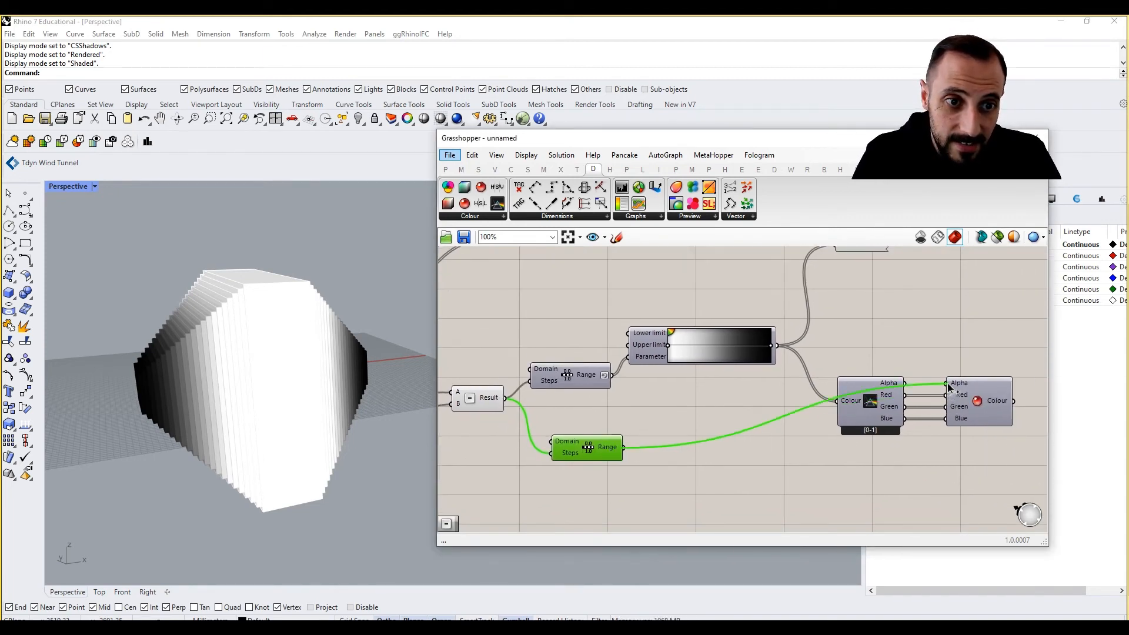
scroll(791, 363, "down", 3)
Connect the Colour RGB (f) output to the Custom Preview's Material input
left_click_drag(743, 341, 834, 343)
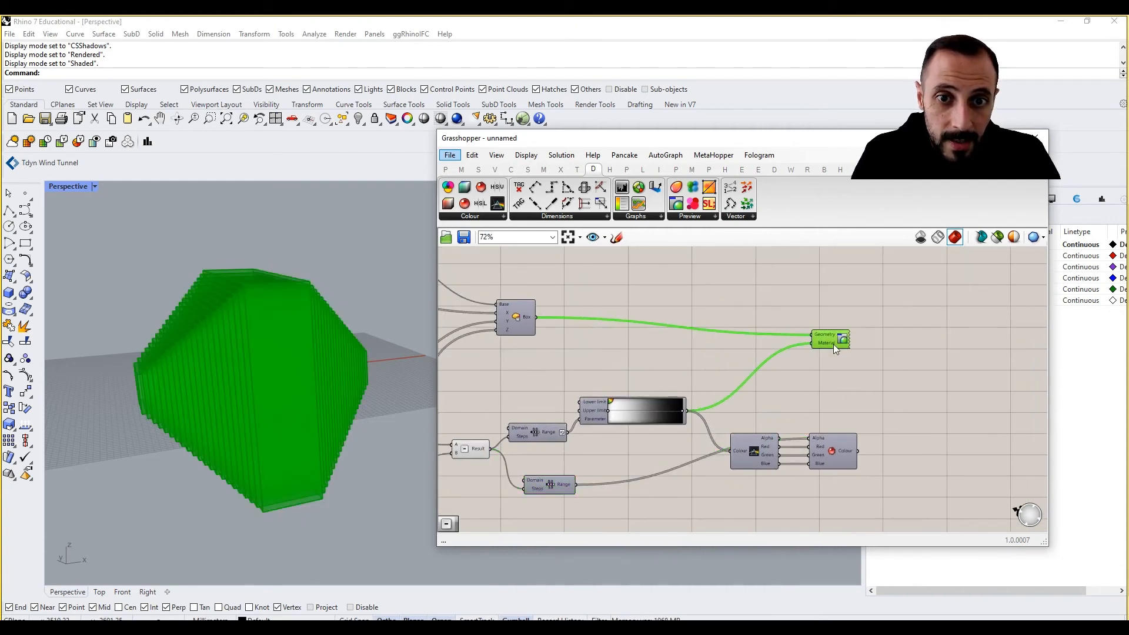
left_click(845, 429)
left_click_drag(857, 452, 813, 344)
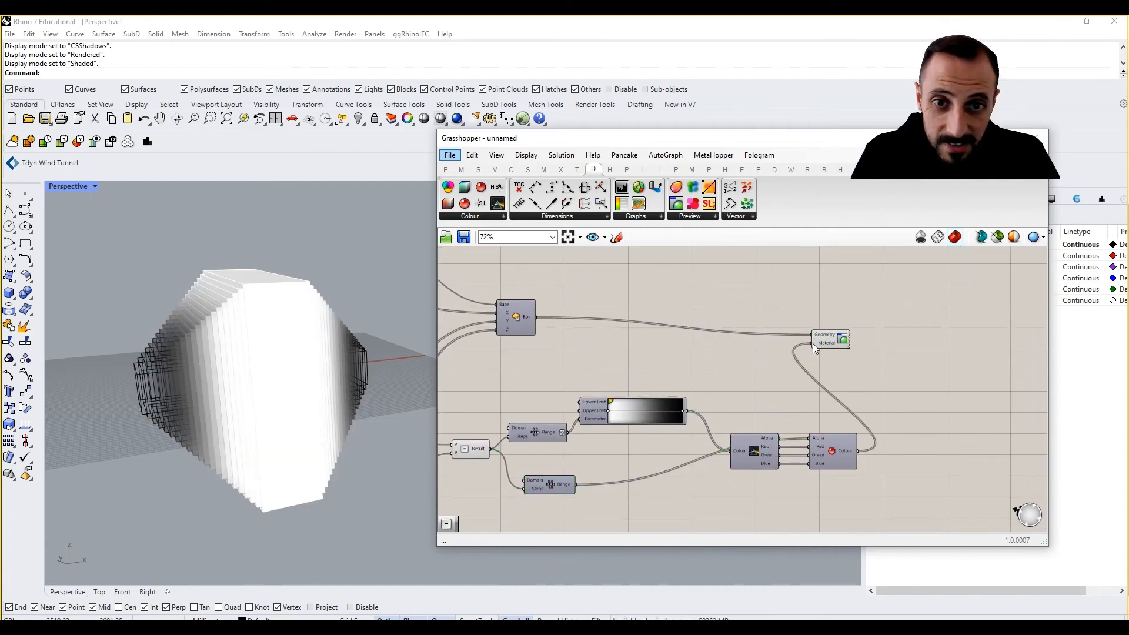
right_click_drag(635, 370, 708, 357)
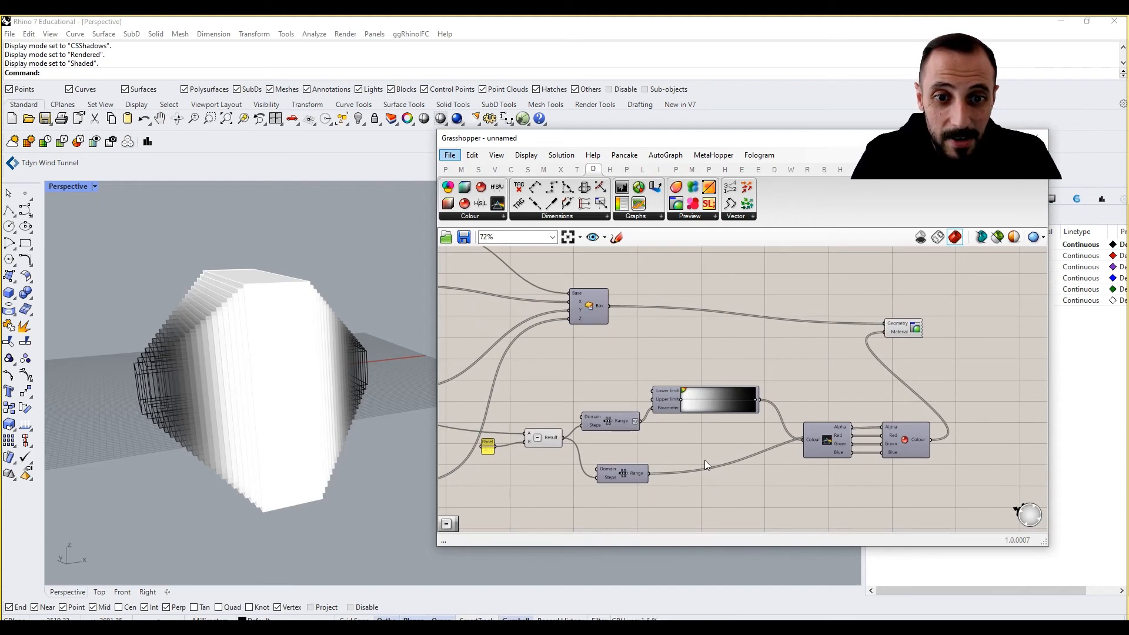
Orbit the Perspective viewport to examine the gradient colours and transparency on the stacked boxes
right_click_drag(234, 403, 239, 398)
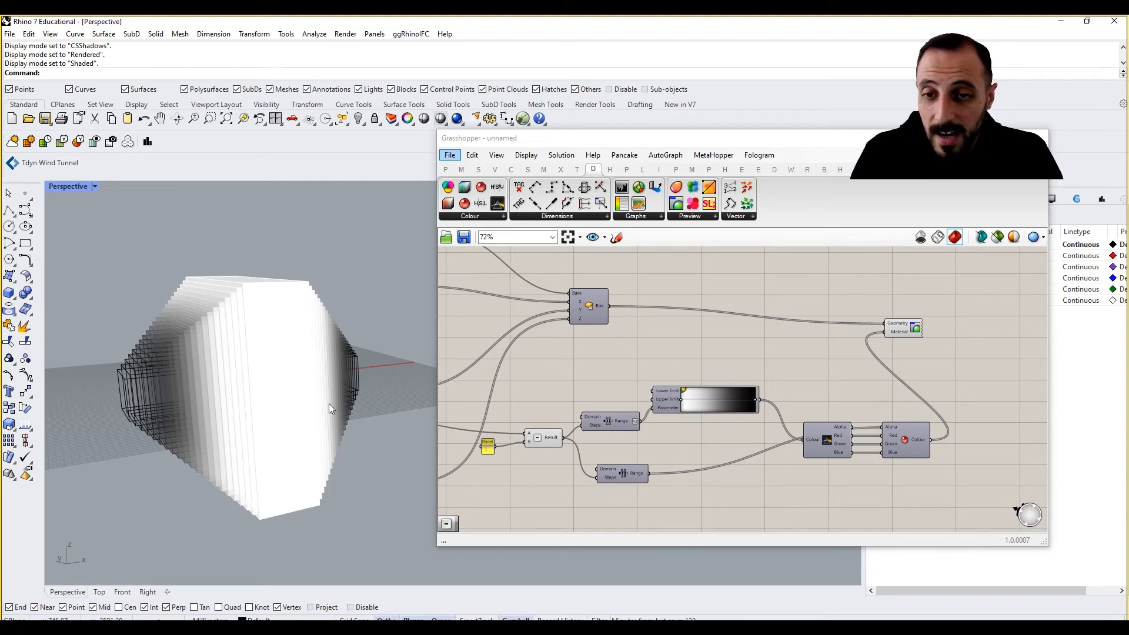
right_click(630, 471)
left_click(660, 512)
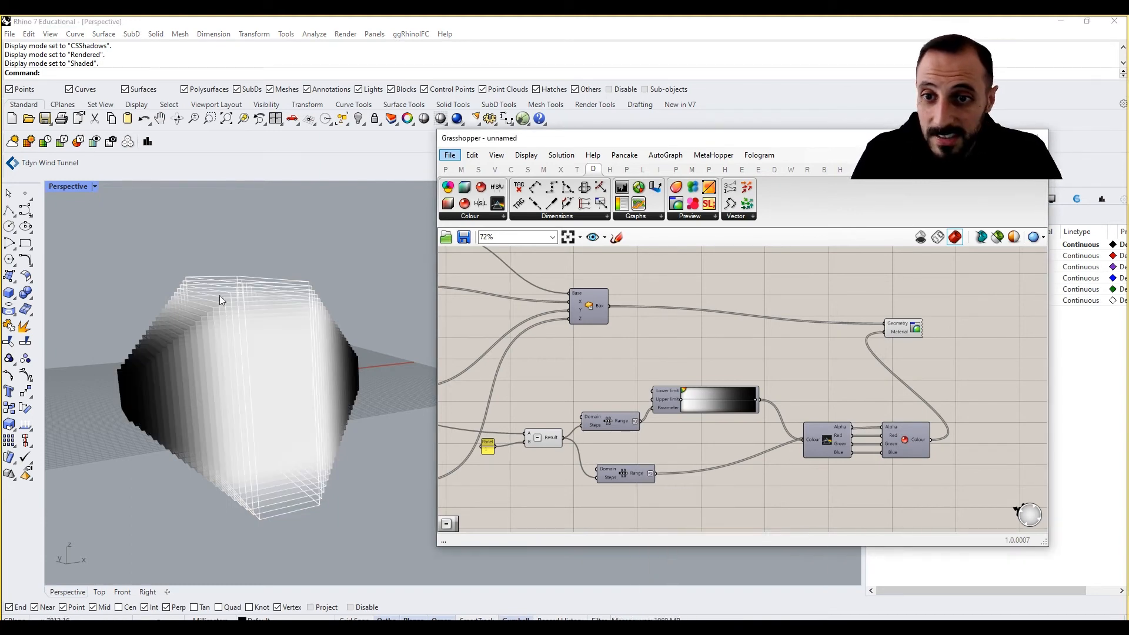
right_click_drag(232, 309, 250, 279)
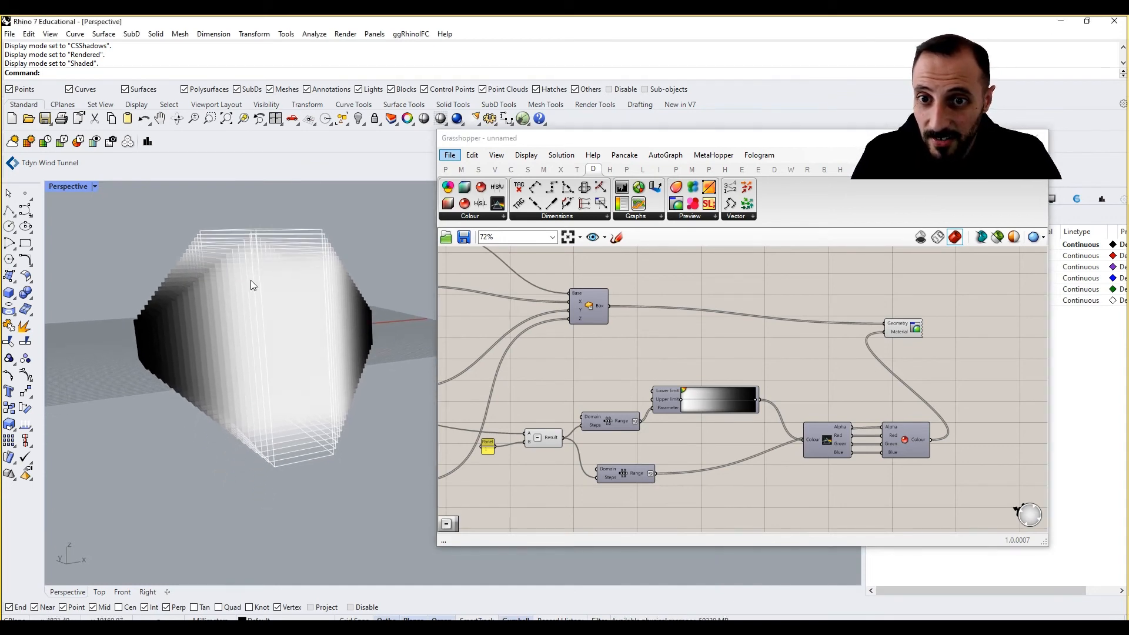
Switch the Perspective viewport to Rendered display mode to view the transparent gradient massing
left_click(94, 186)
left_click(134, 171)
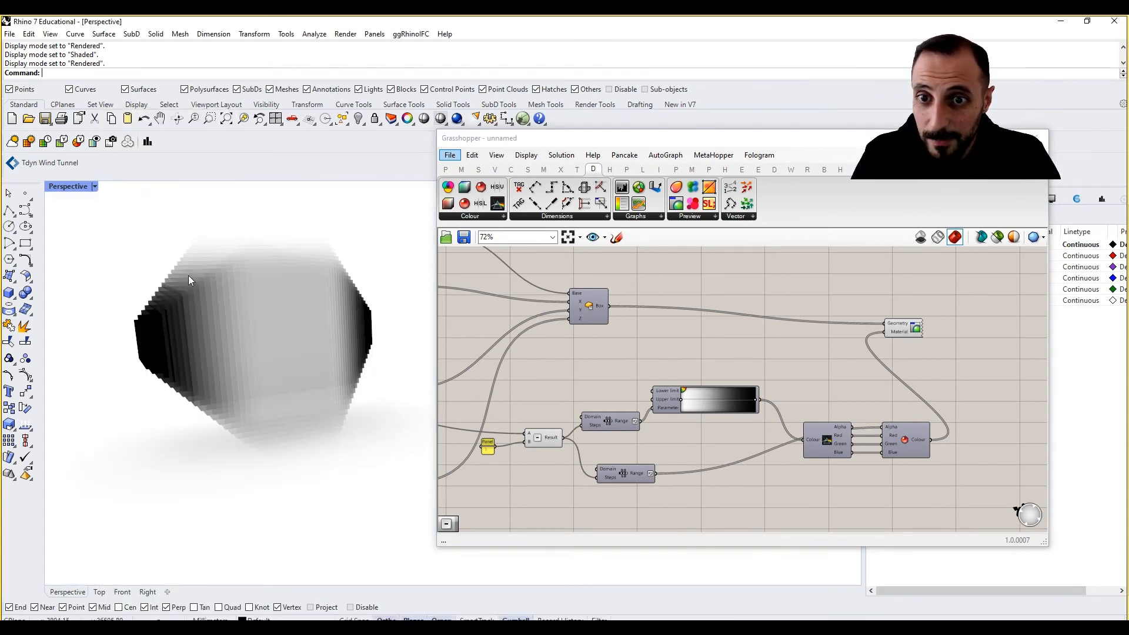
right_click_drag(191, 283, 179, 337)
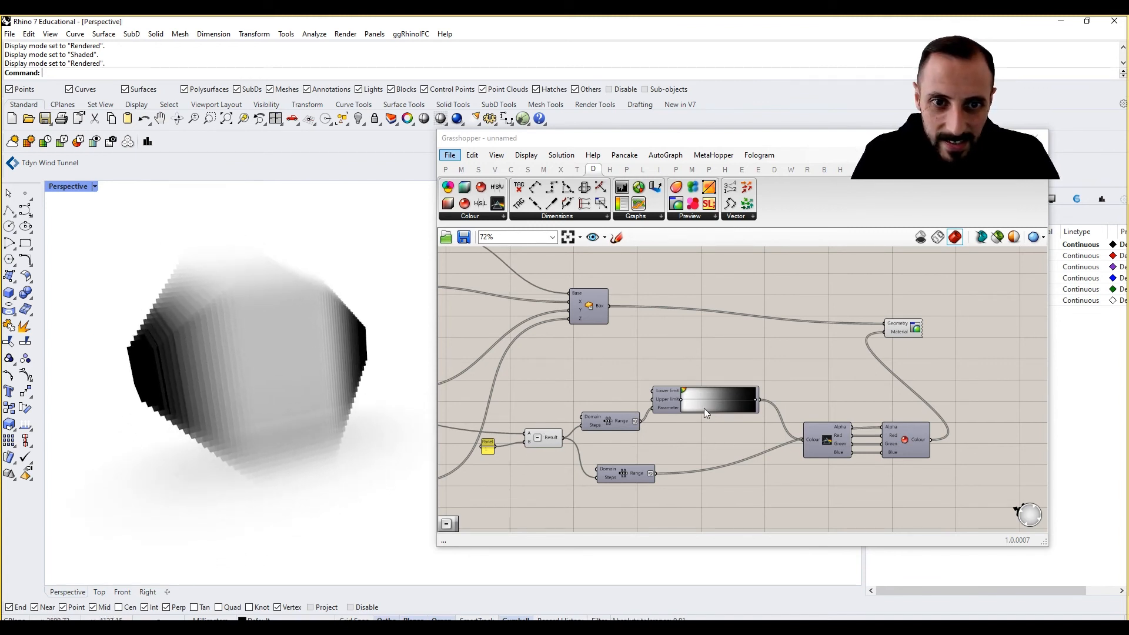
mouse_move(320, 386)
right_mouse_down()
mouse_move(280, 353)
mouse_move(271, 397)
mouse_move(285, 323)
mouse_move(294, 383)
mouse_move(328, 375)
mouse_move(312, 327)
mouse_move(322, 365)
right_mouse_up()
scroll(224, 364, "up", 5)
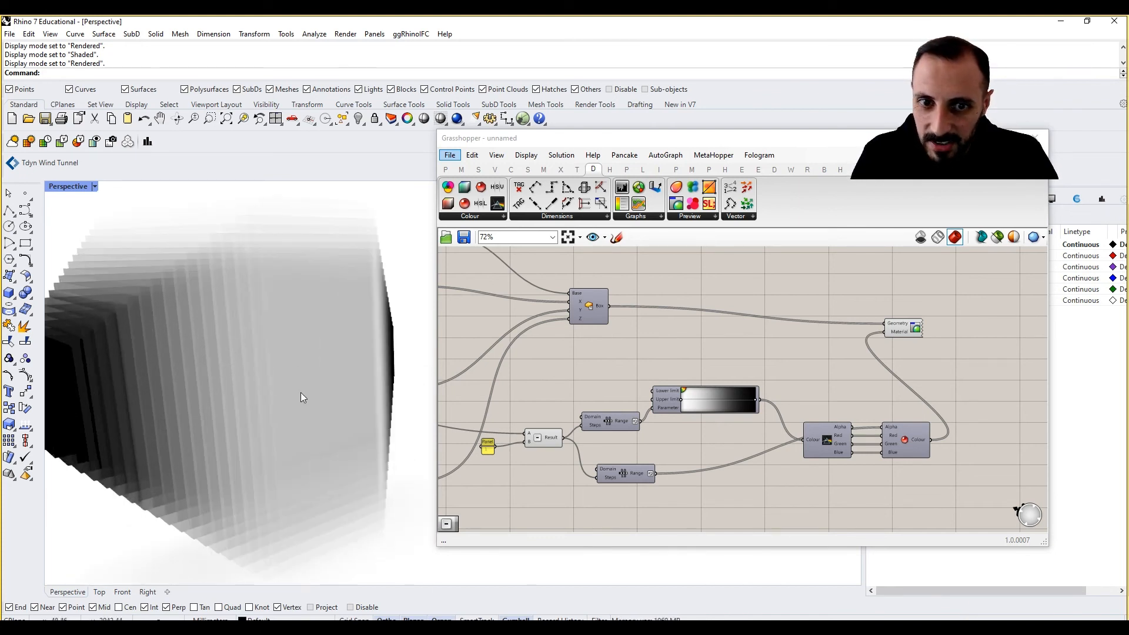
scroll(302, 412, "down", 3)
right_click_drag(301, 412, 350, 410)
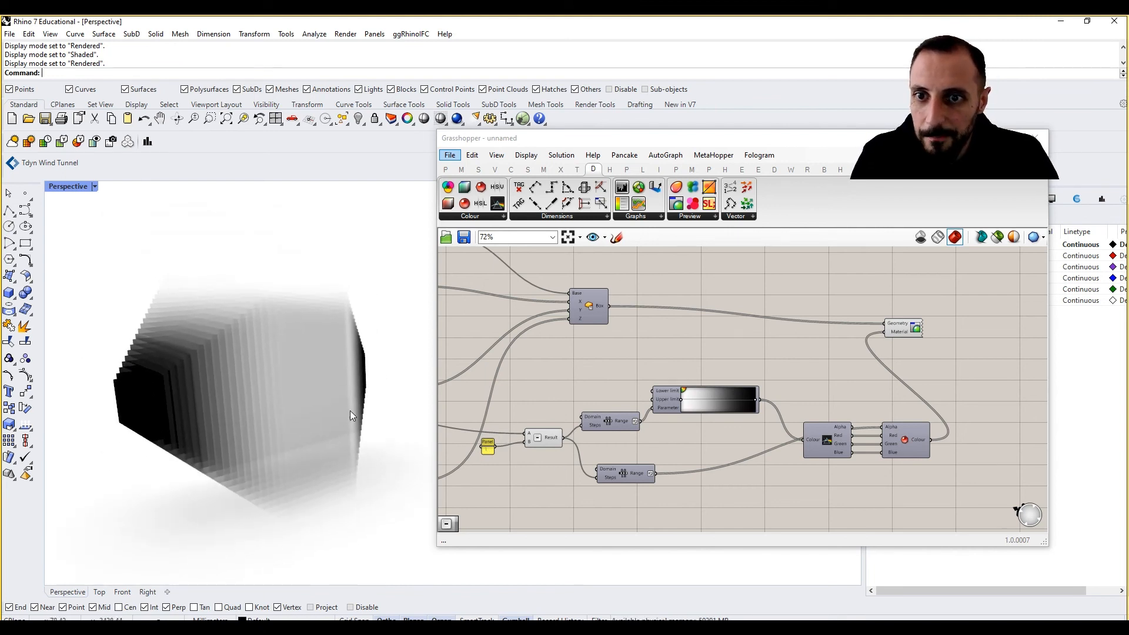